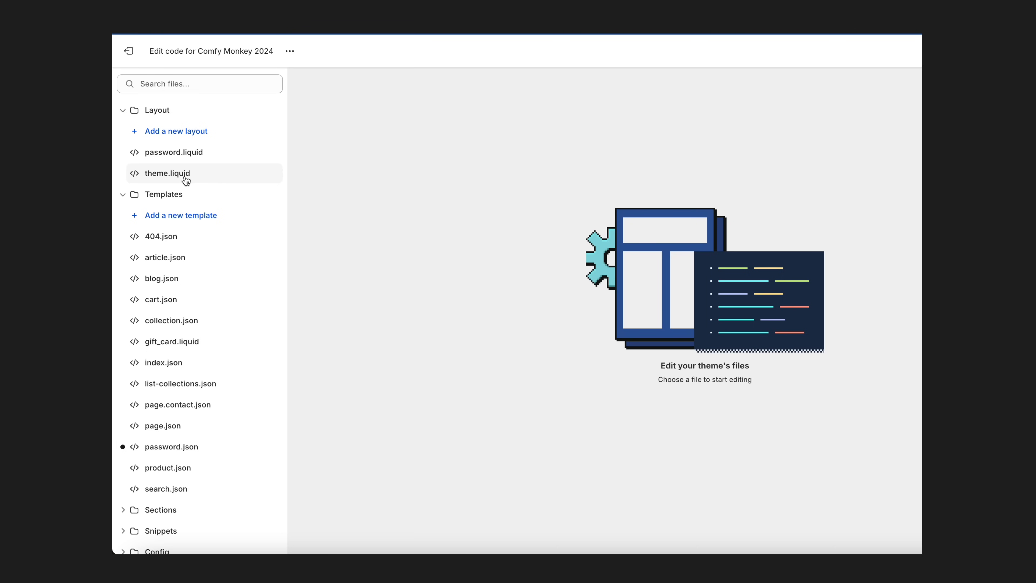
Open the list of datasets under Data Sources in the Daily Mentoring Pty Ltd business settings.
click(185, 174)
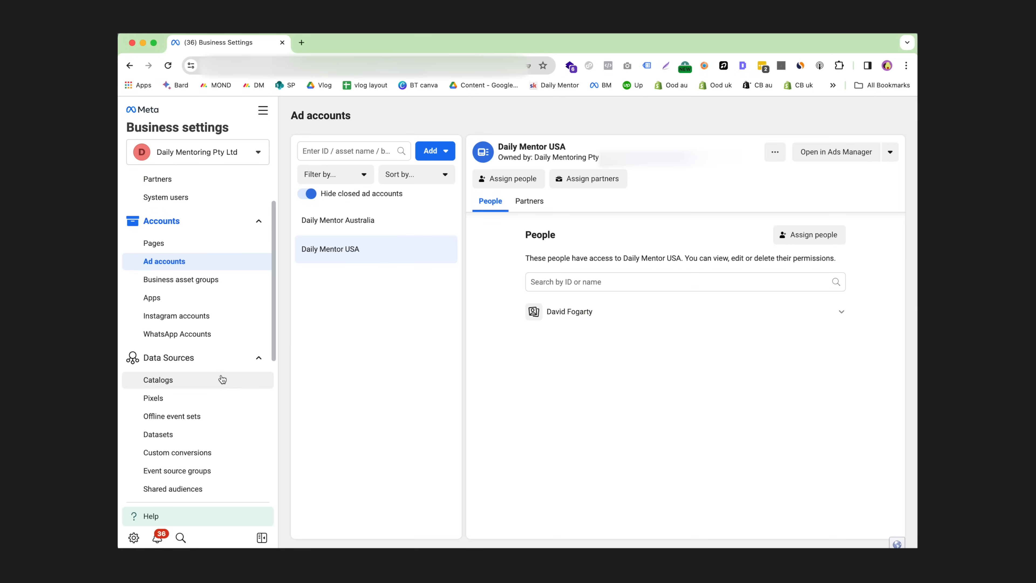
click(227, 400)
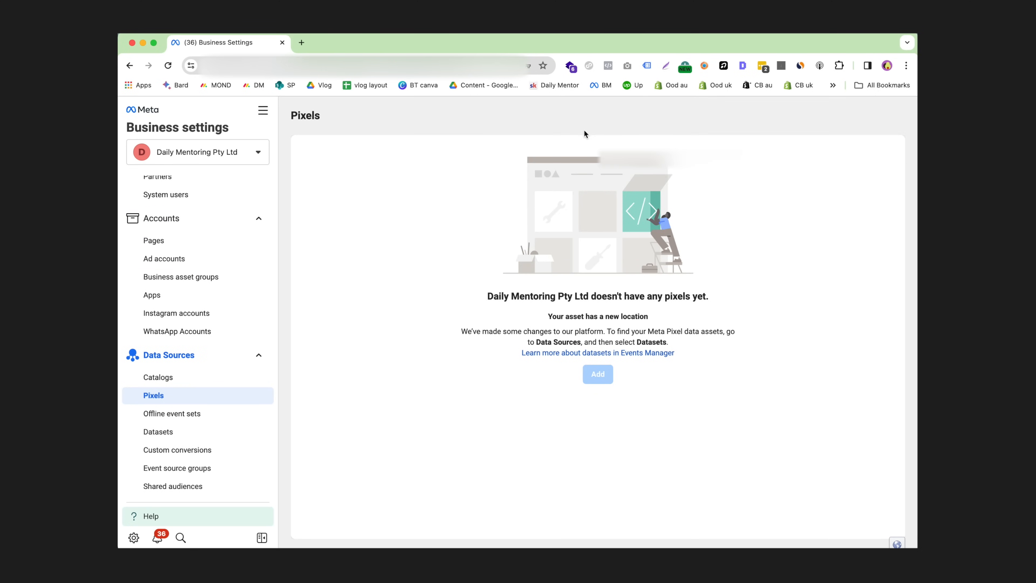
click(164, 434)
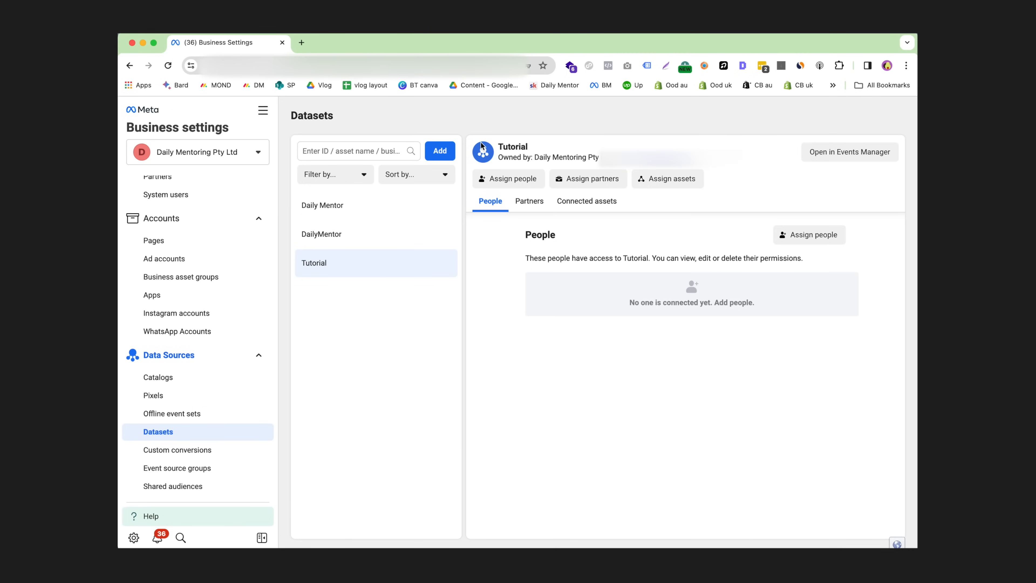
click(442, 157)
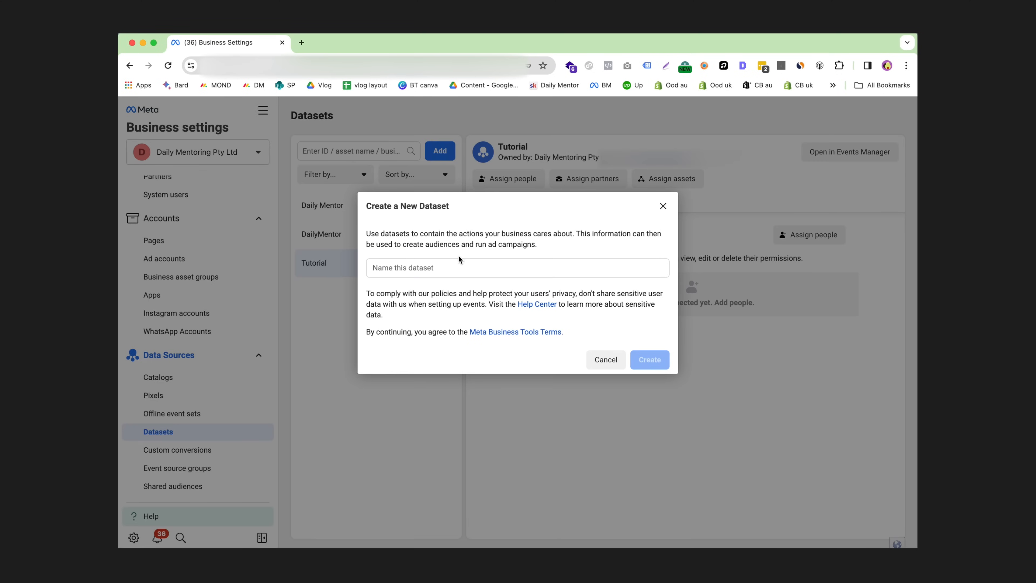
click(477, 266)
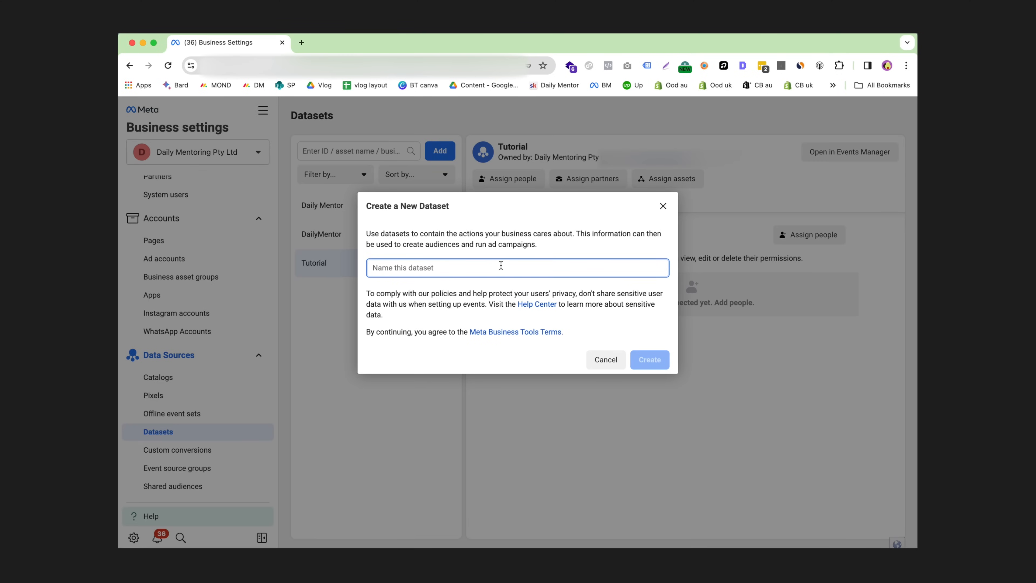
click(783, 388)
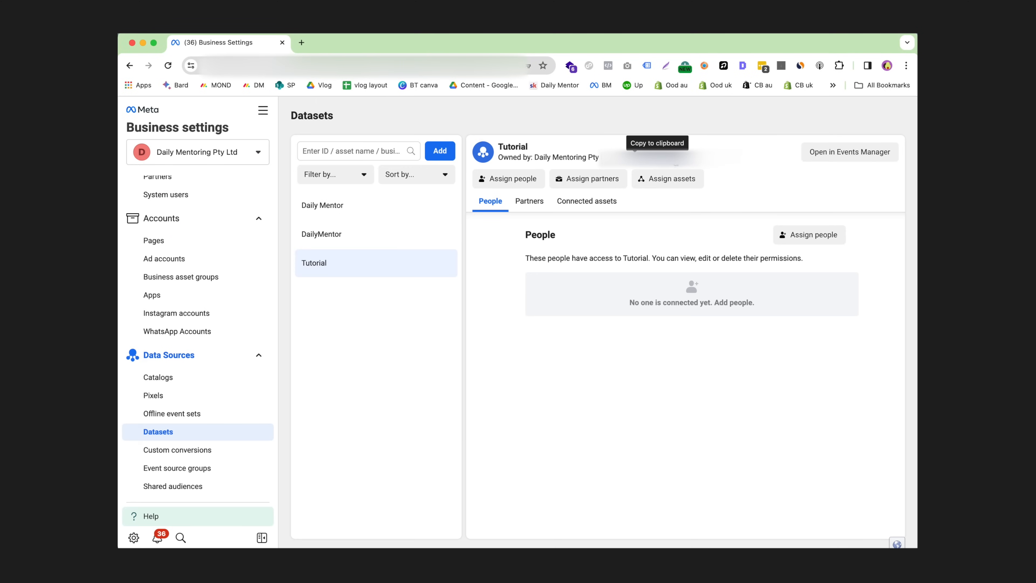
View the Tutorial dataset in Events Manager, and close it to return to the business settings.
click(858, 159)
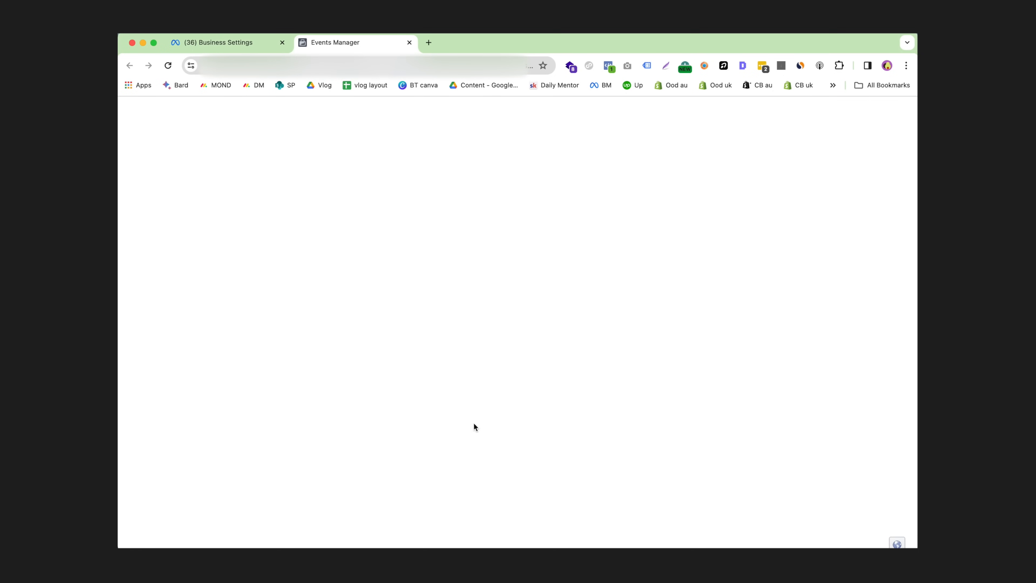
click(408, 42)
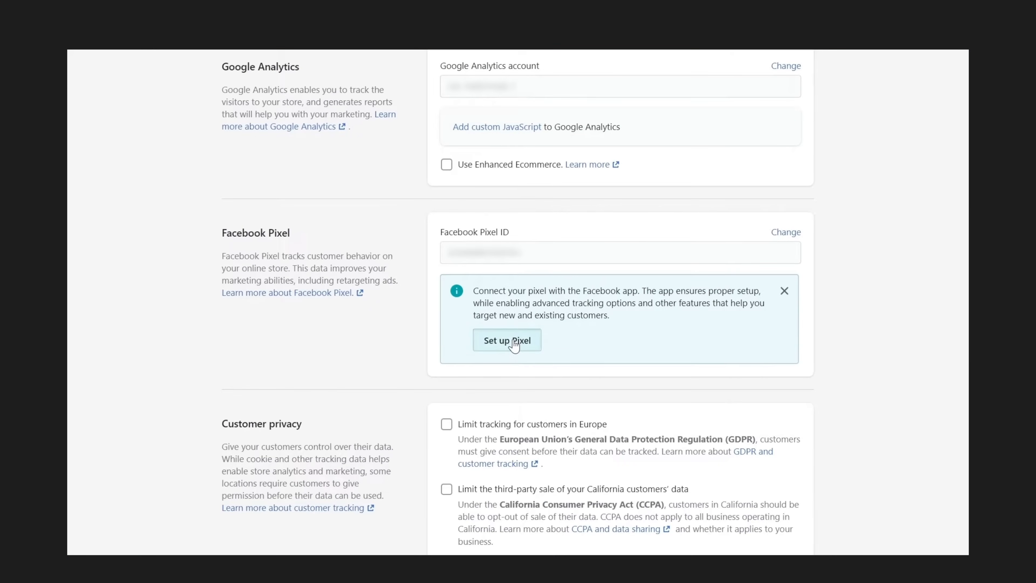
Begin the Facebook Pixel setup from the Shopify store preferences and add Facebook as a sales channel.
click(507, 340)
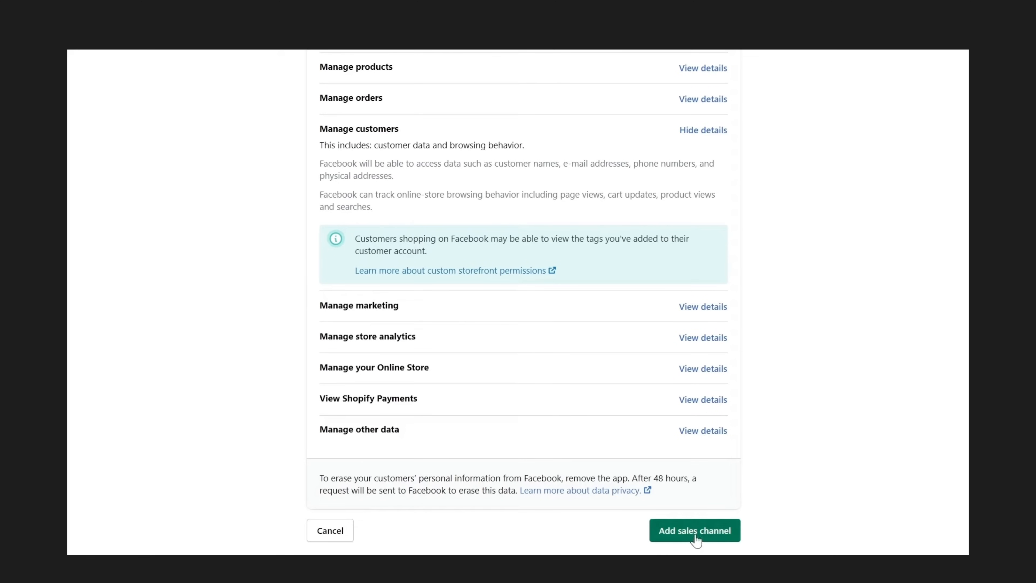
click(694, 532)
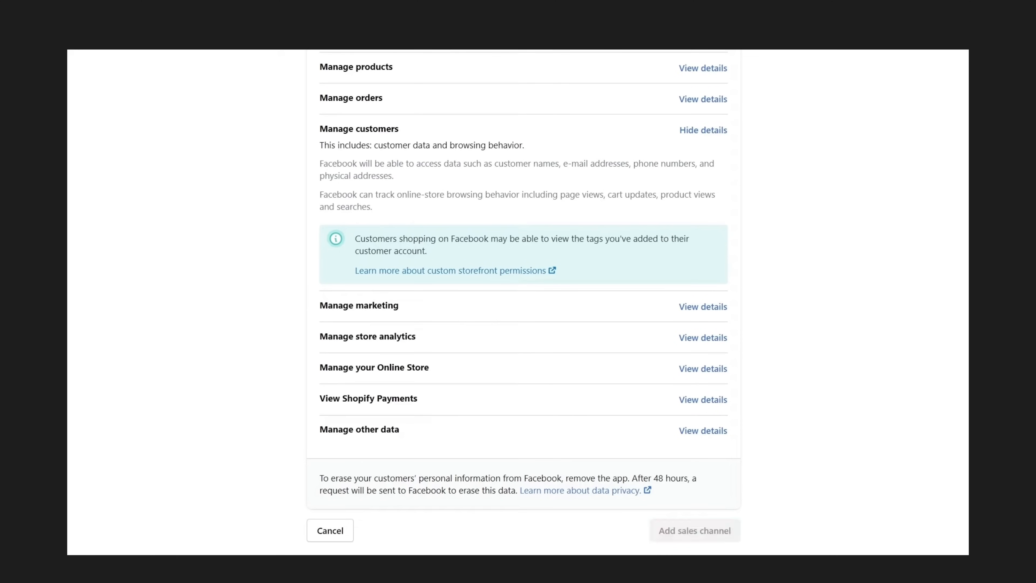
Connect the Facebook account to Shopify by authorizing the login with the signed-in profile.
click(629, 175)
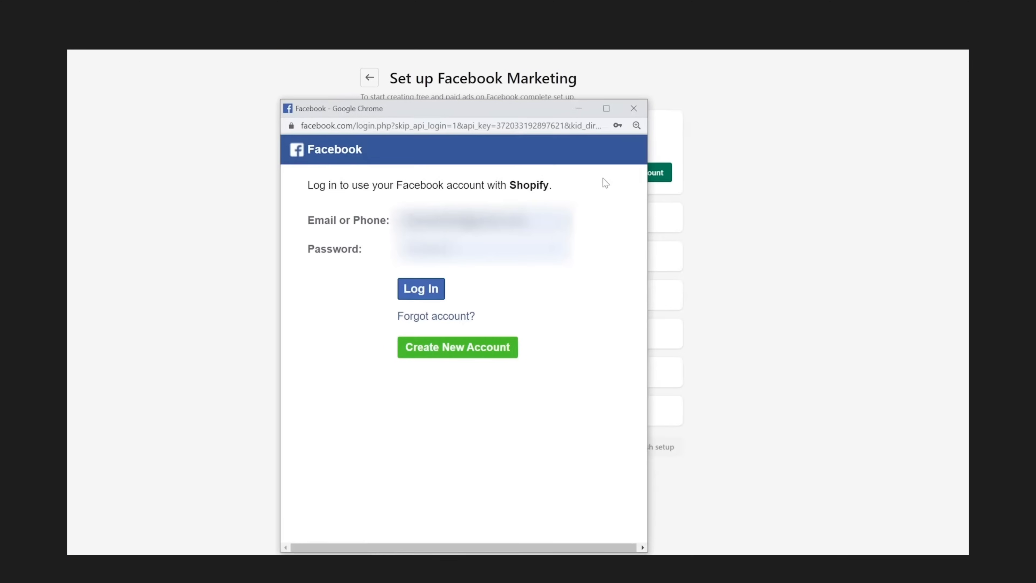
click(429, 289)
click(493, 376)
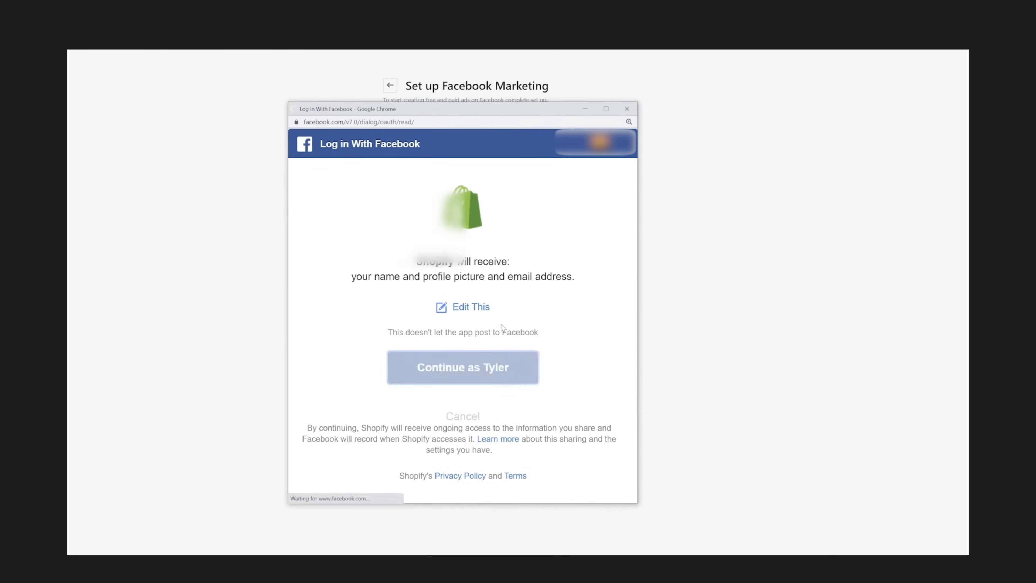
click(615, 489)
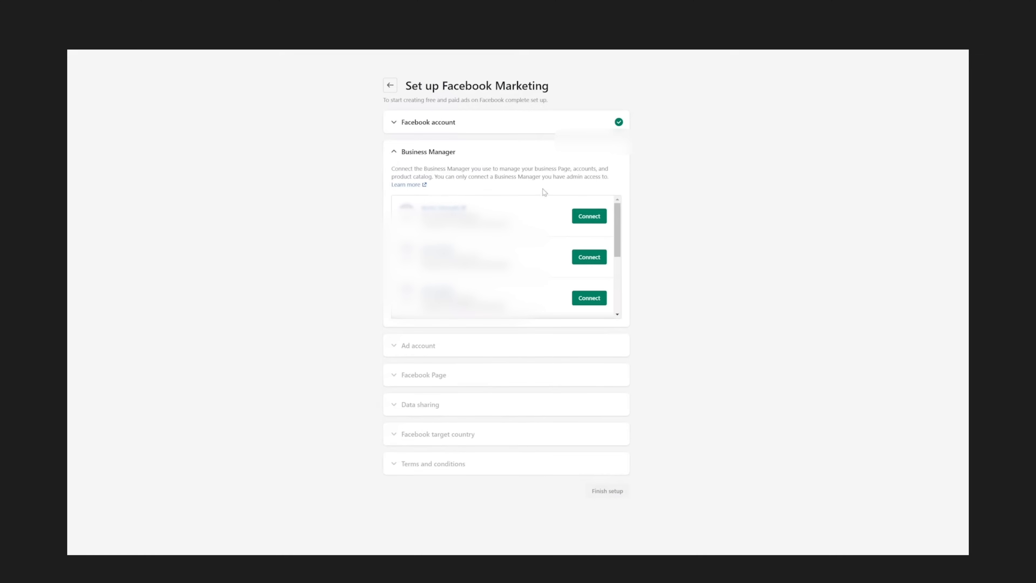
Connect the first Business Manager and an ad account, accepting Facebook's terms for creating audiences.
click(591, 215)
click(603, 235)
click(394, 298)
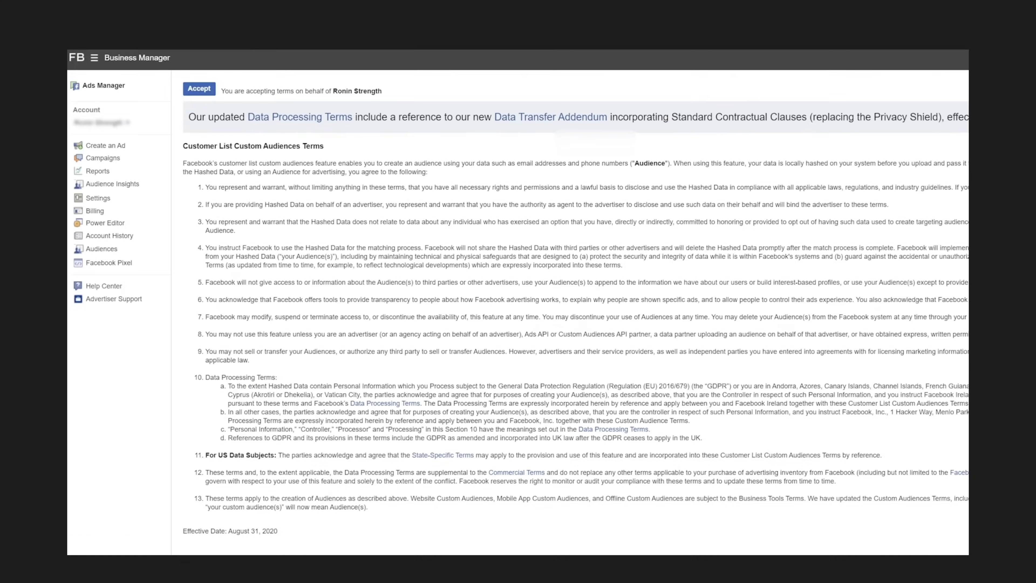
click(199, 89)
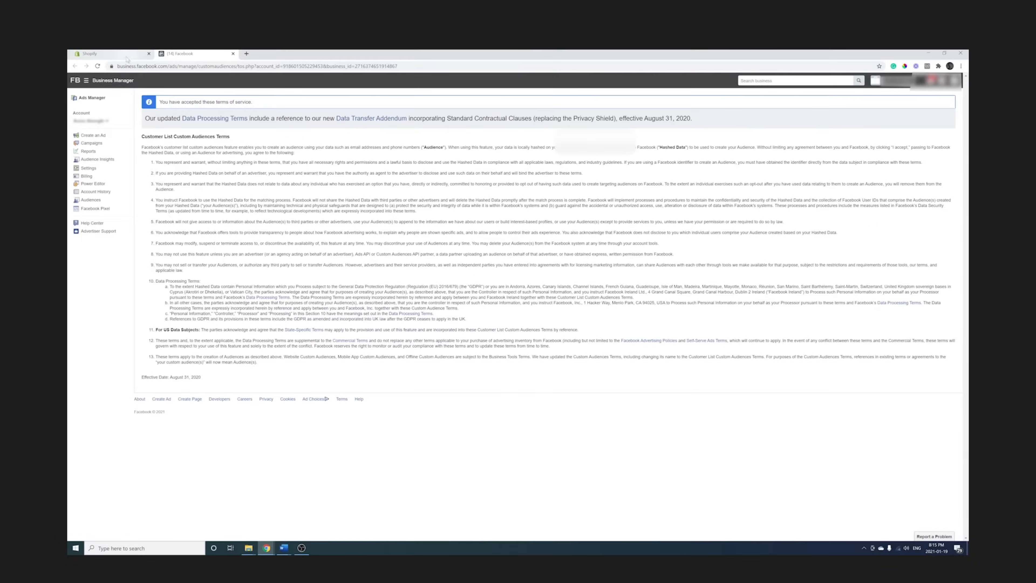
click(137, 58)
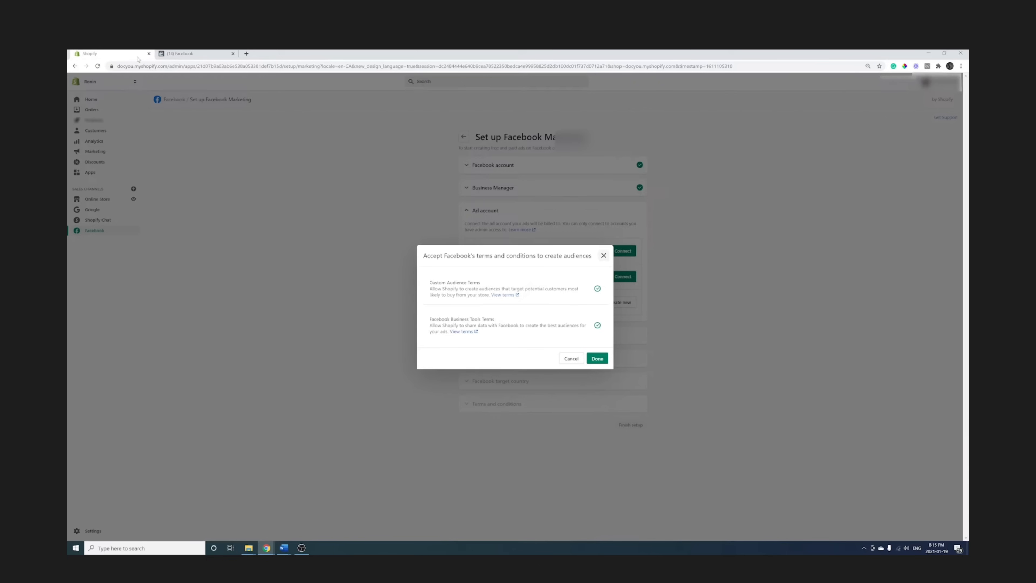
click(600, 359)
Connect the Facebook Page to the store and choose the Facebook target country.
click(609, 281)
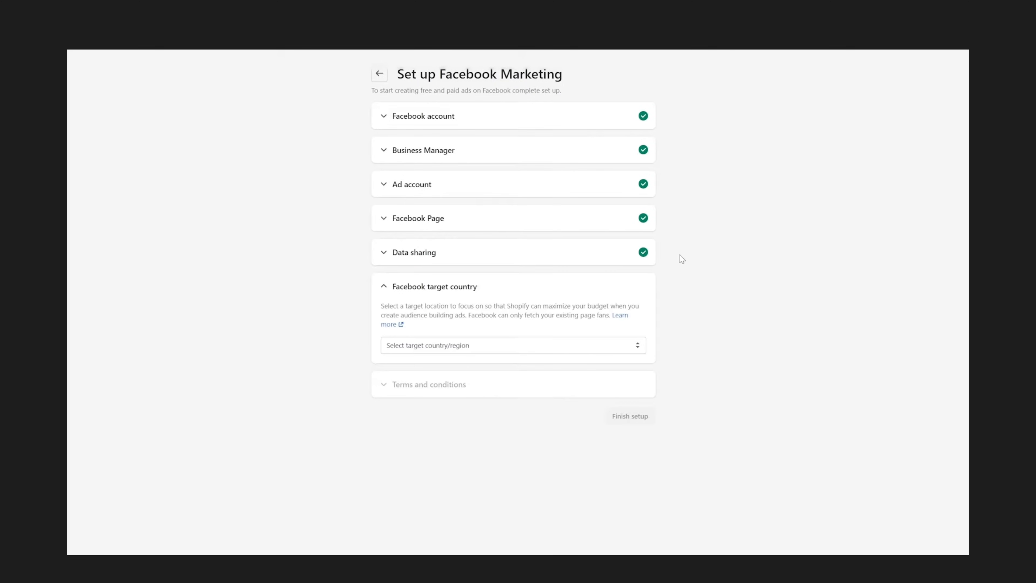
click(594, 350)
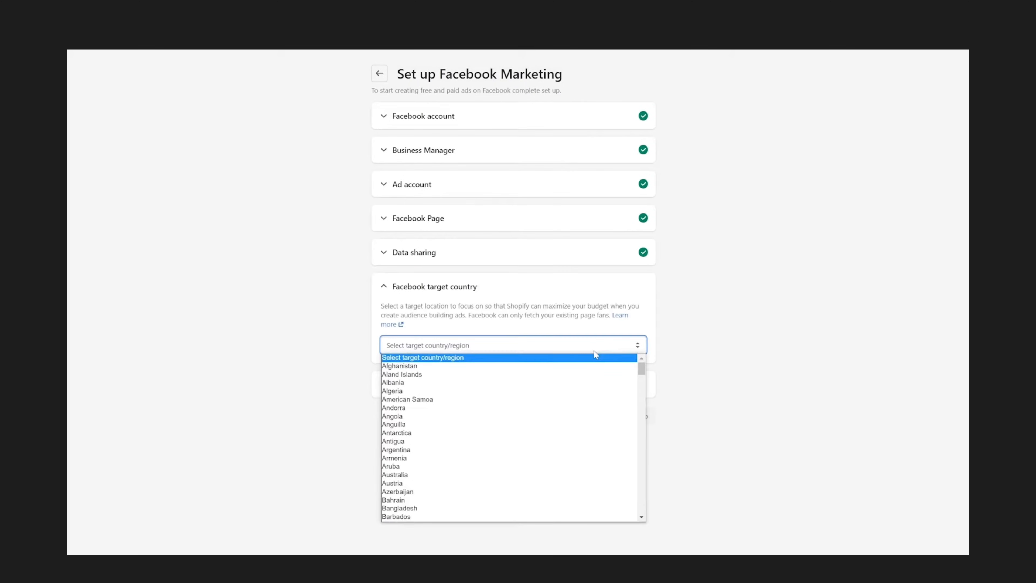
scroll(463, 472, down, 20)
click(424, 409)
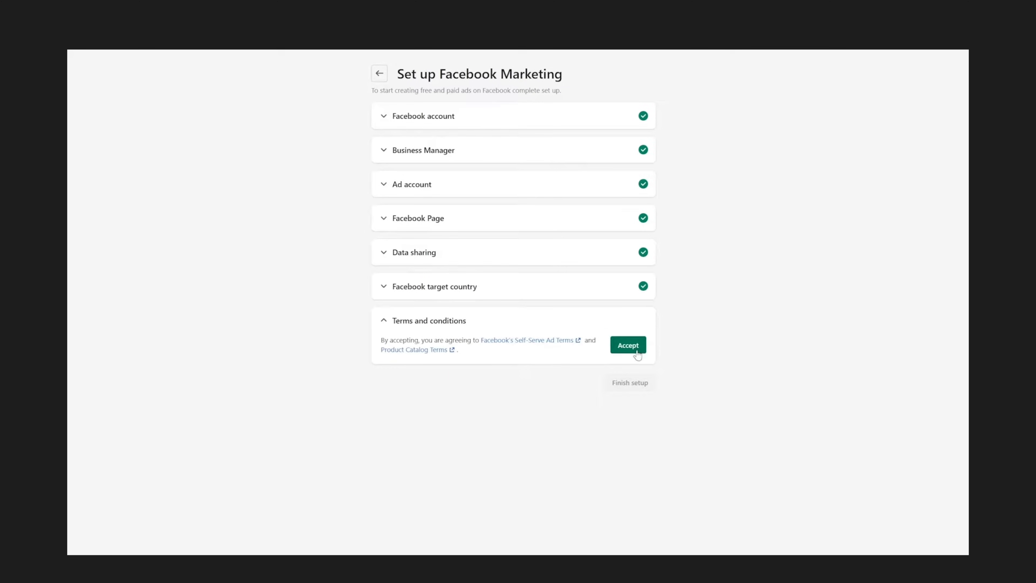
Accept Facebook's Self-Serve Ad Terms and Product Catalog Terms, and finish the Facebook Marketing setup.
click(628, 345)
click(647, 422)
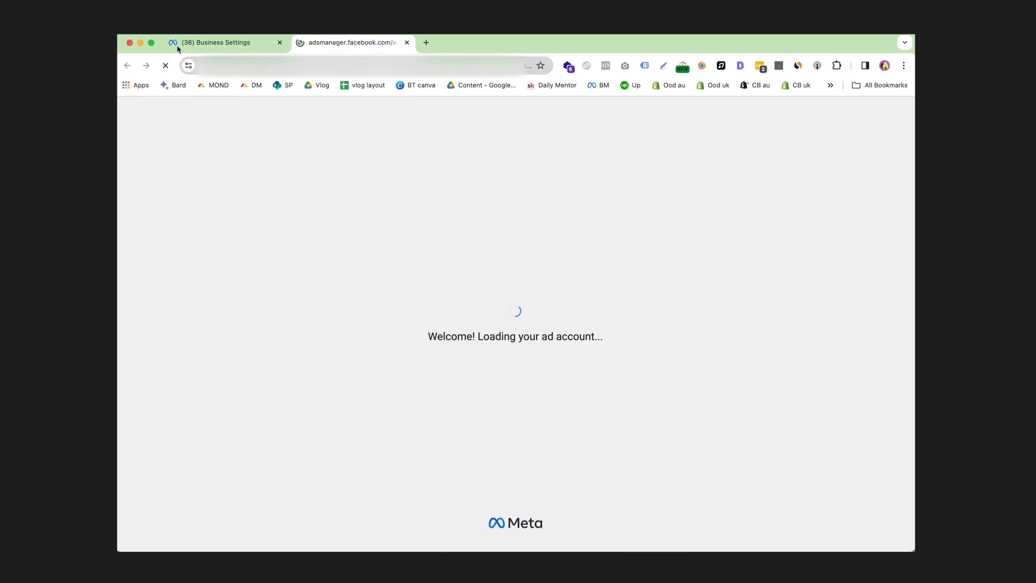
Switch to Ads Manager for the Daily Mentor USA ad account and dismiss the ad account updates.
click(176, 44)
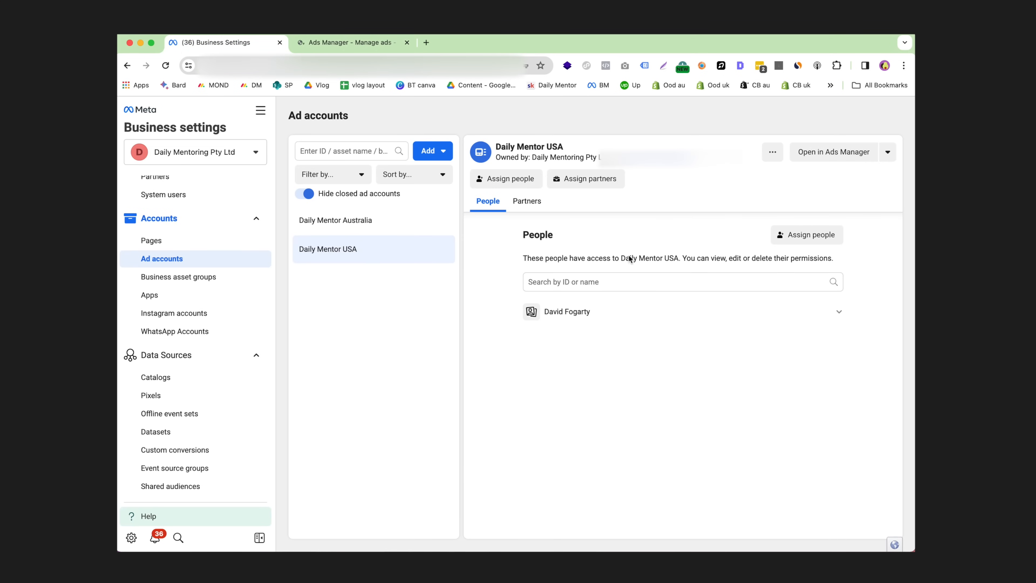
click(341, 43)
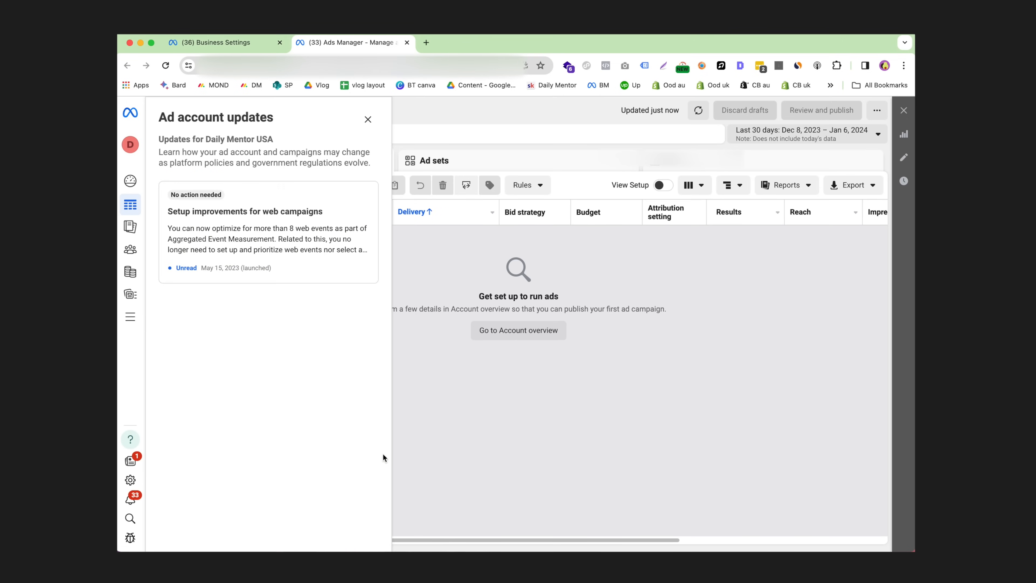
click(367, 119)
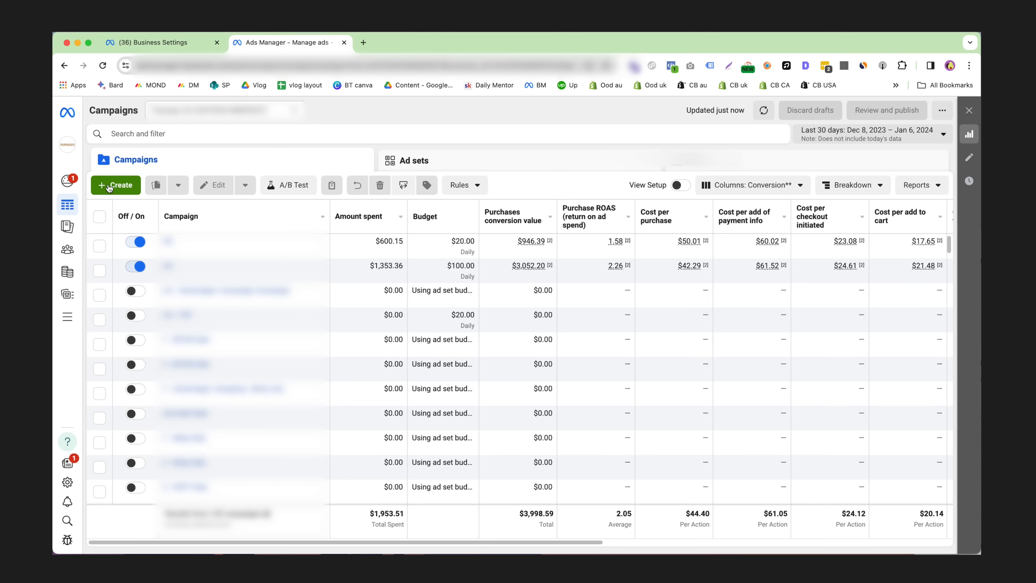
Create a new auction campaign with the Sales objective, using the manual sales campaign setup.
click(123, 188)
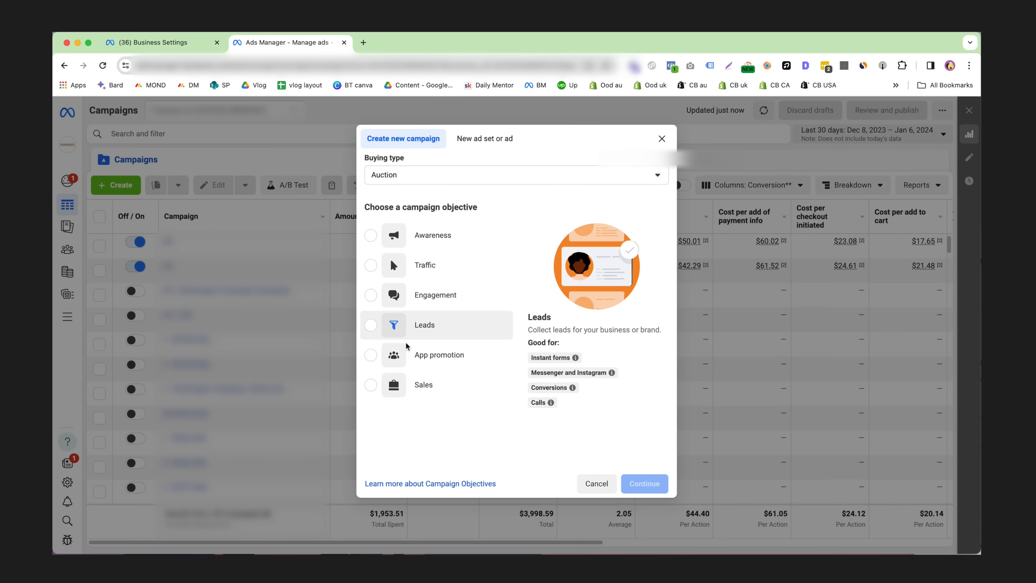
click(370, 385)
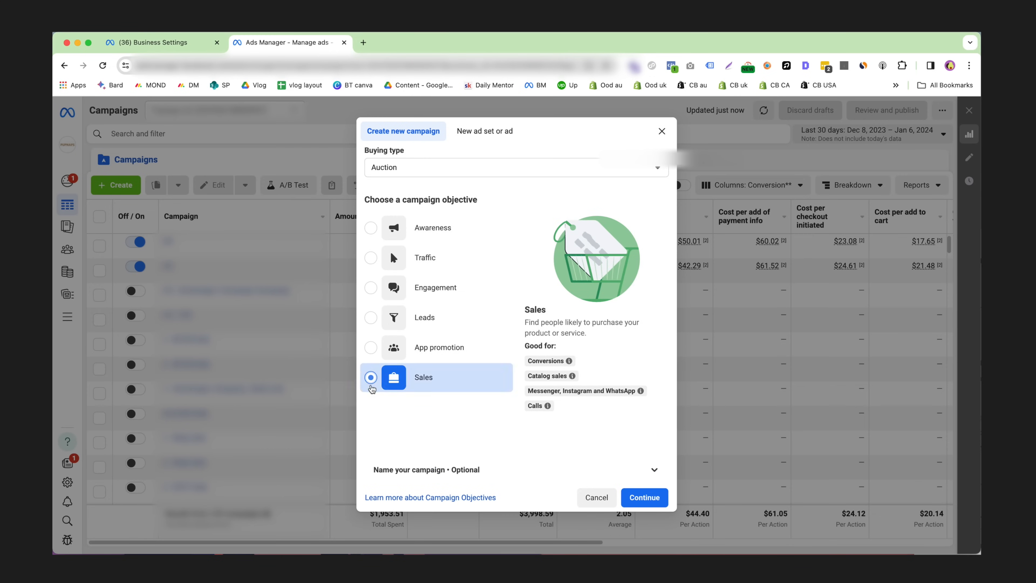
click(643, 498)
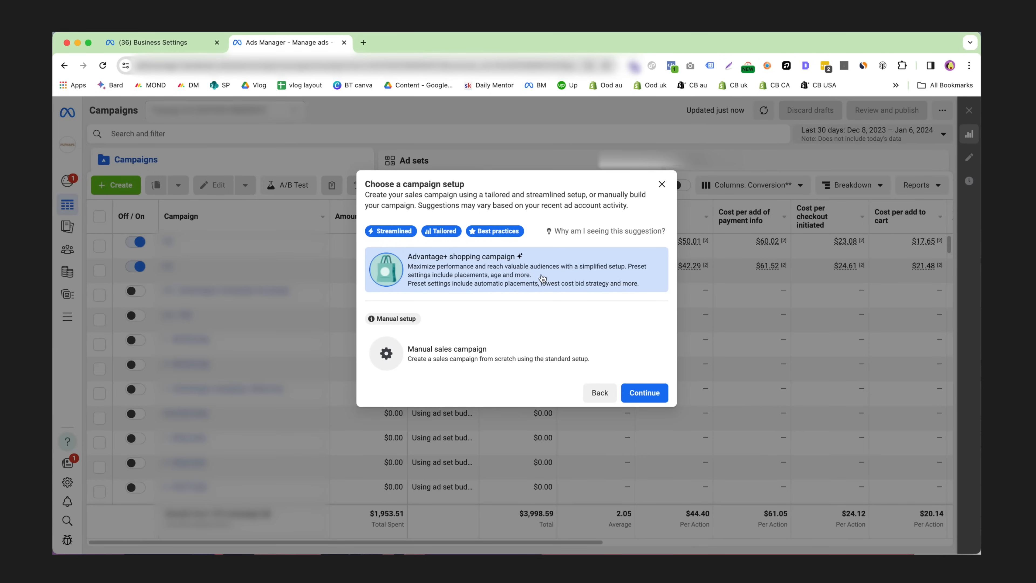
click(530, 352)
click(650, 403)
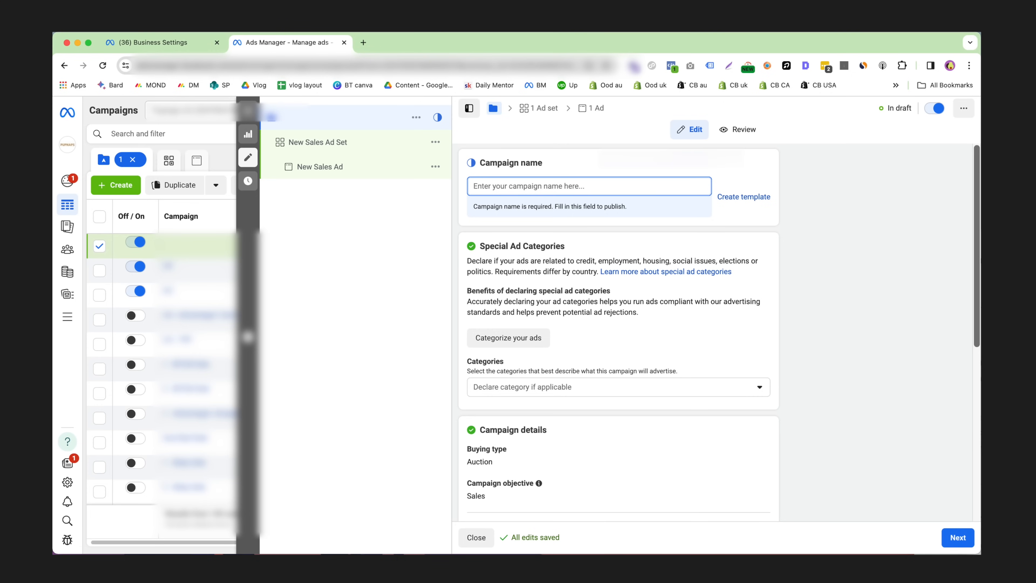
Name the campaign "Adv+ USA" and review the special ad category options without declaring any.
text(Adv)
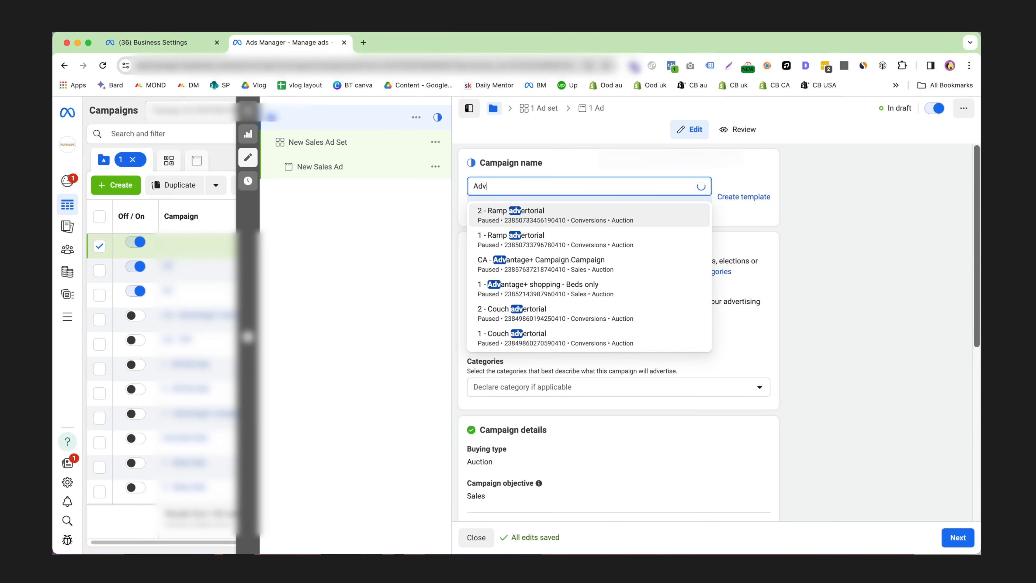
text(+ USA)
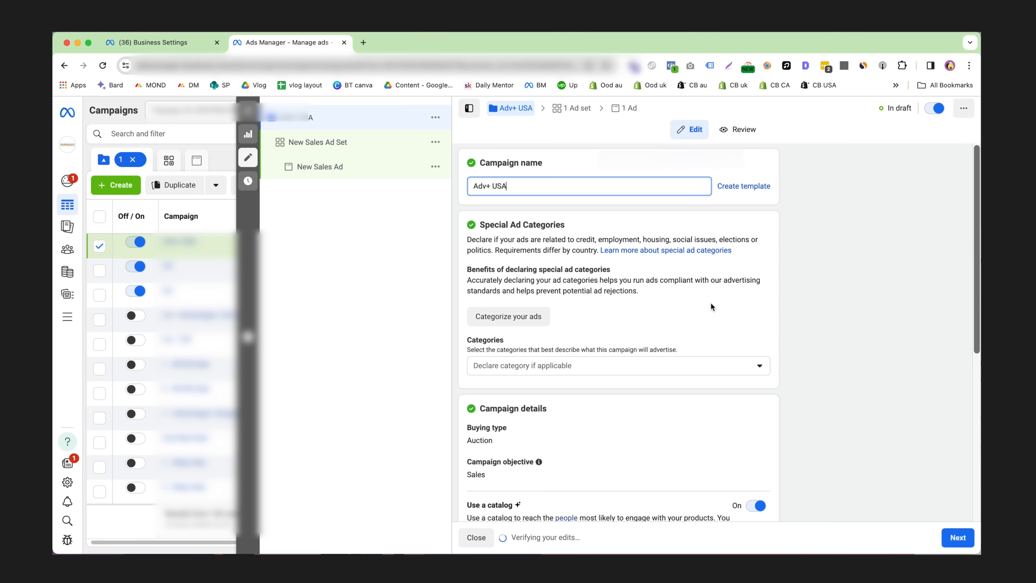
scroll(575, 336, down, 1)
click(575, 335)
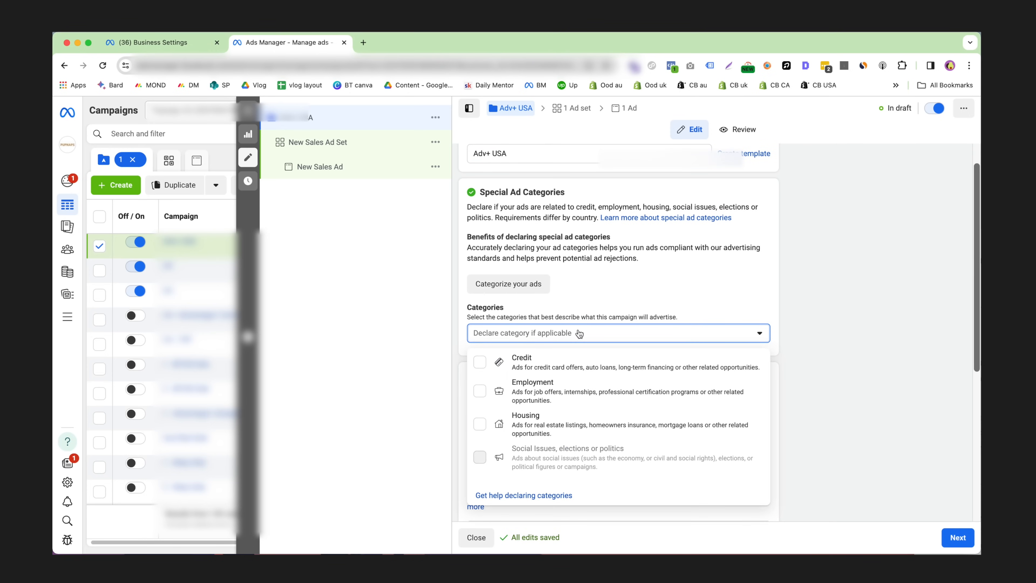
click(607, 336)
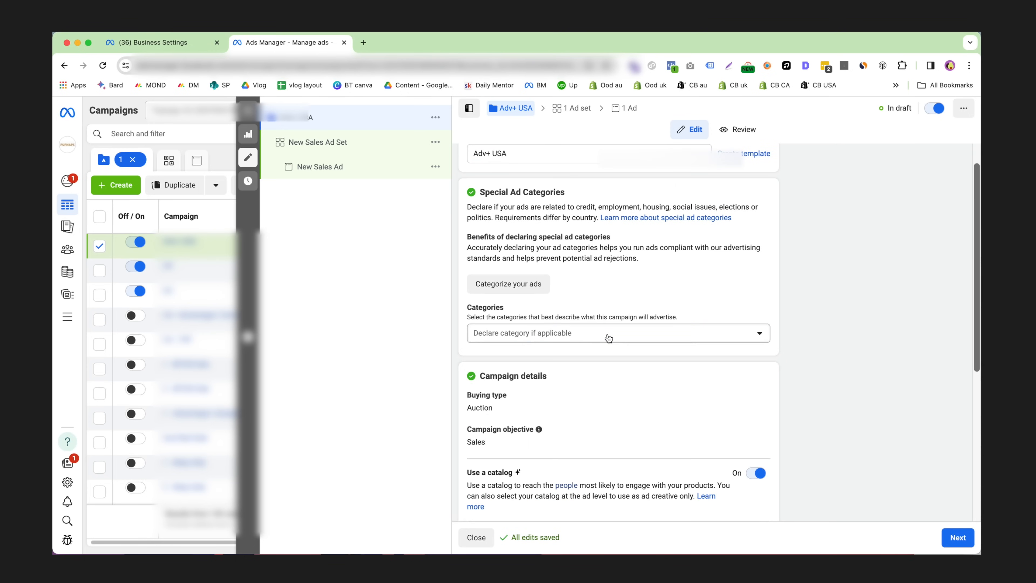
Turn off the catalog option in the campaign details and highlight the Advantage campaign budget heading.
scroll(608, 339, down, 5)
scroll(771, 258, up, 1)
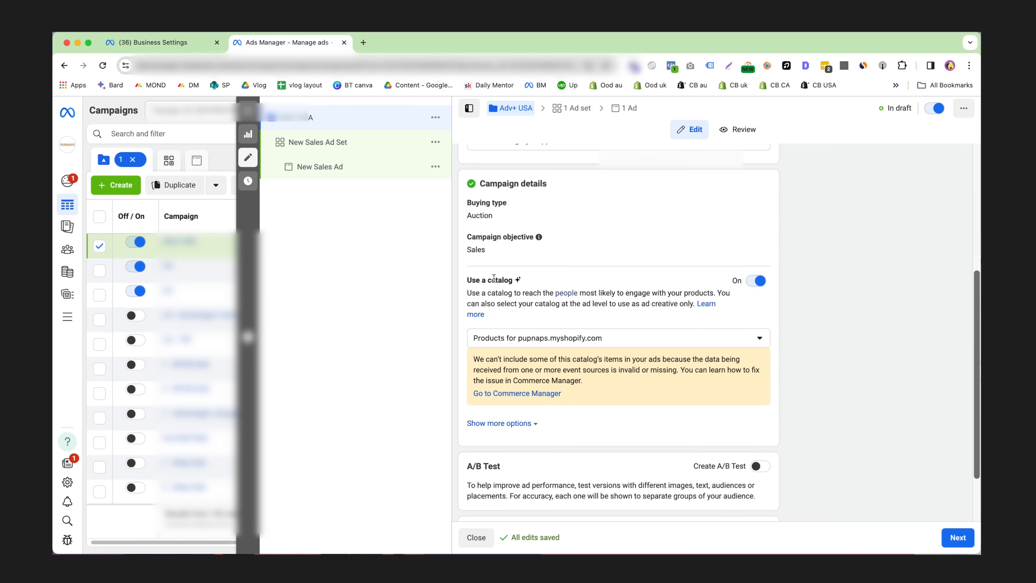
click(756, 281)
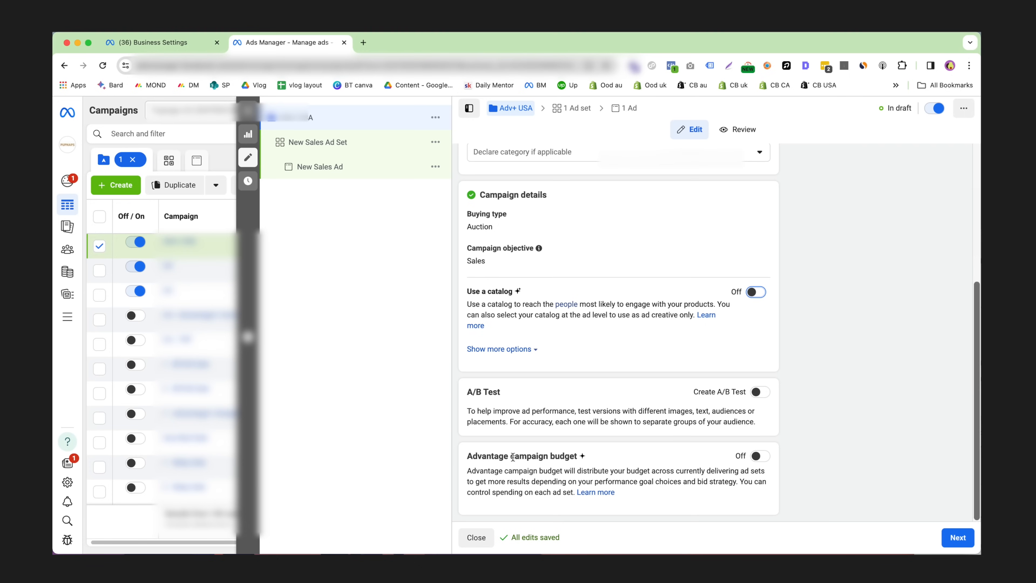
drag(471, 456, 605, 460)
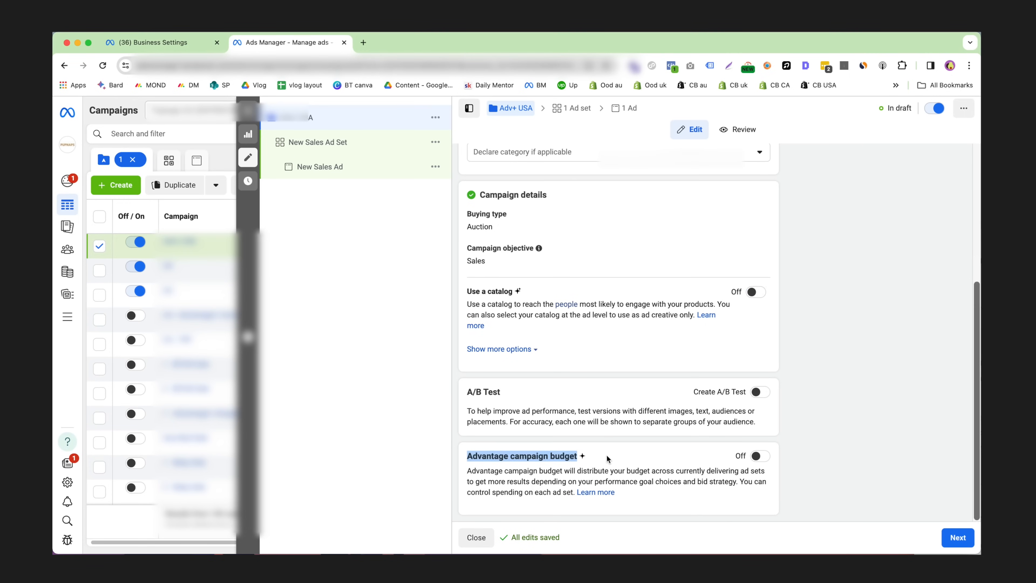
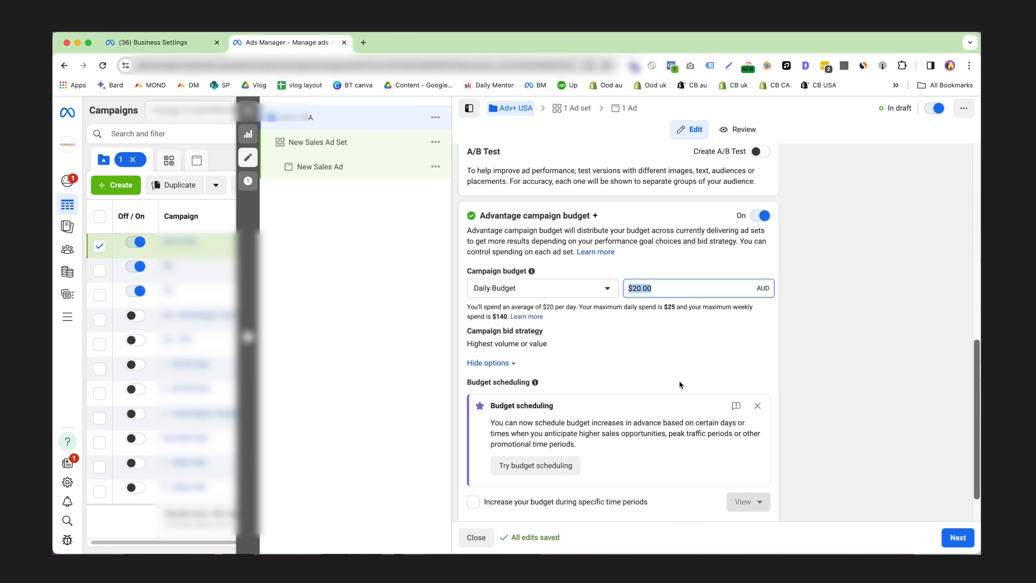
Review the campaign budget and bid strategy settings, and continue to the ad set level.
scroll(679, 380, down, 2)
click(667, 331)
scroll(672, 378, up, 1)
scroll(671, 378, down, 1)
click(958, 537)
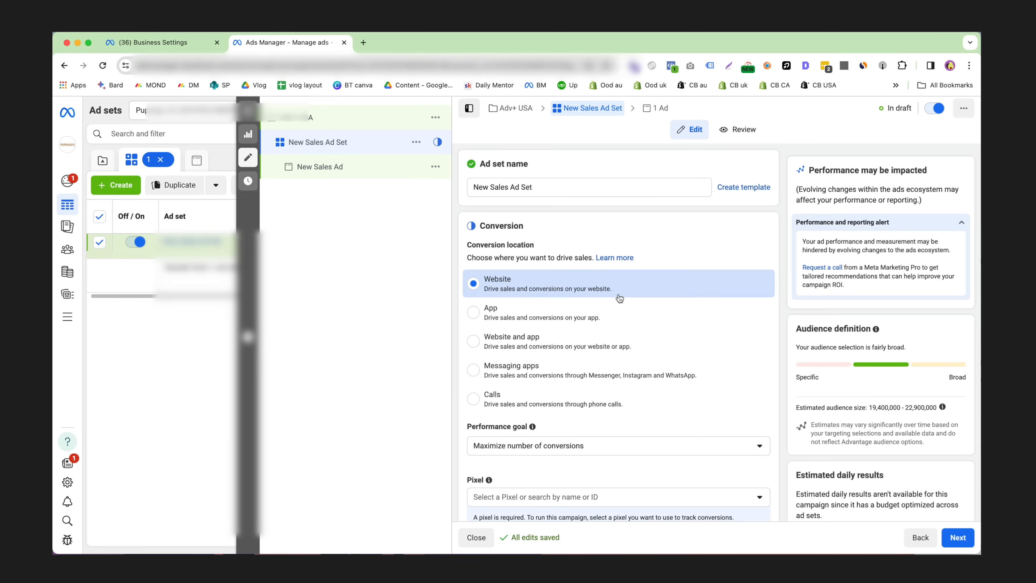
Set the ad set's performance goal to "Maximize value of conversions", keeping Website as the conversion location.
scroll(636, 311, down, 15)
scroll(651, 319, down, 3)
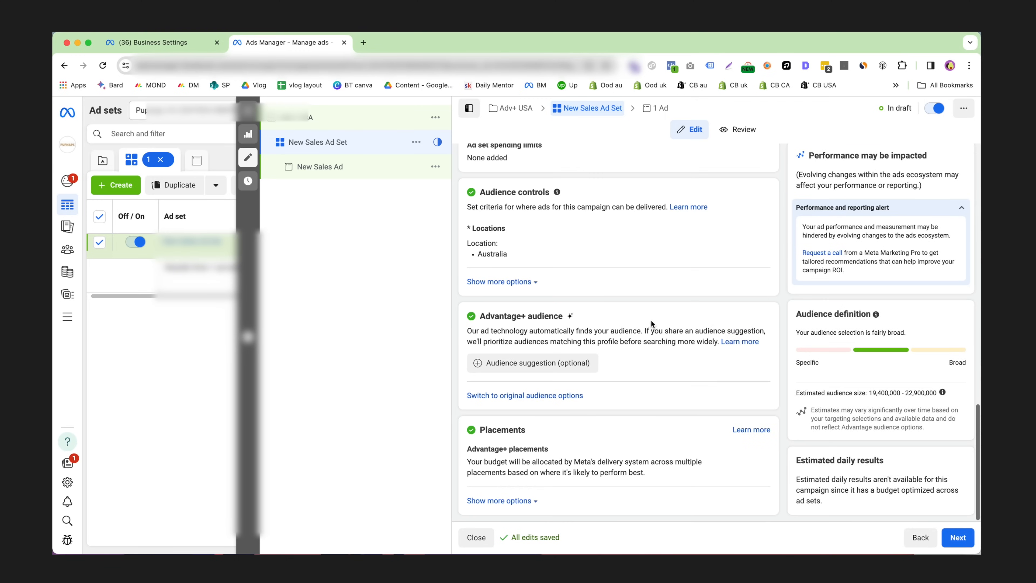
scroll(650, 319, up, 18)
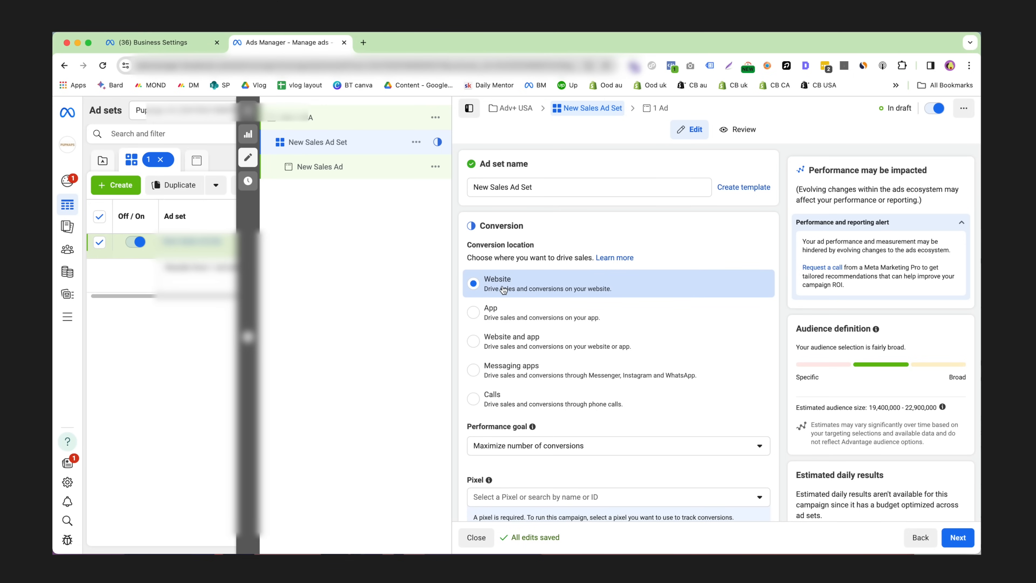
scroll(571, 378, down, 2)
click(571, 377)
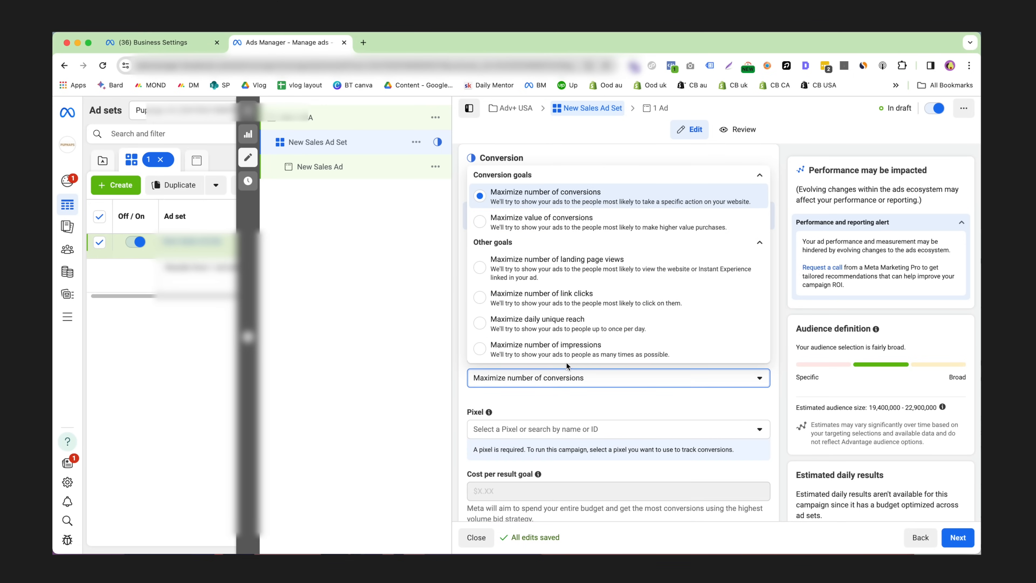
click(618, 232)
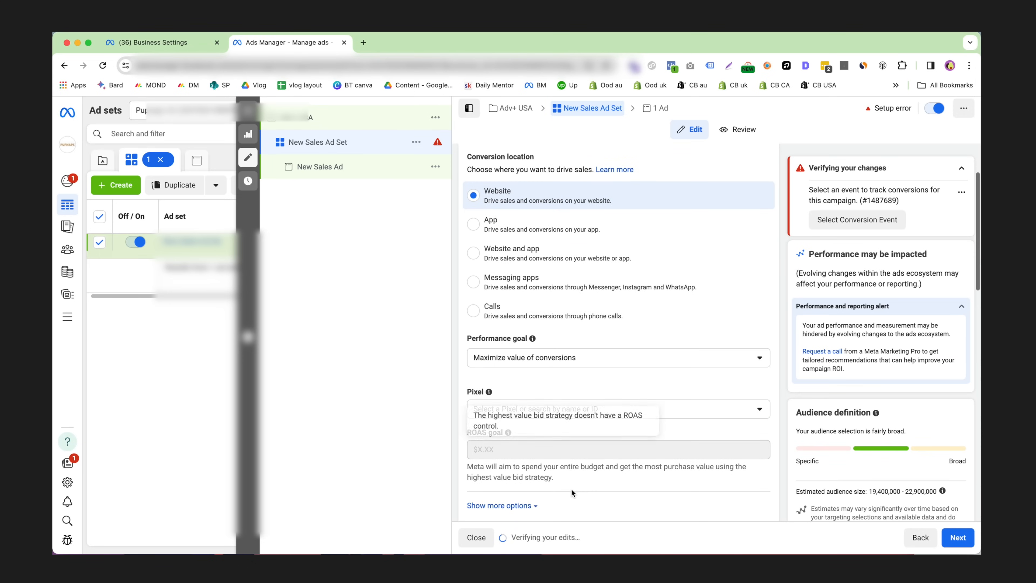
Choose "Pupnaps Main Pixel Consolidated (Old AU Pixel)" as the ad set's pixel.
scroll(571, 486, down, 2)
click(617, 373)
scroll(617, 380, down, 1)
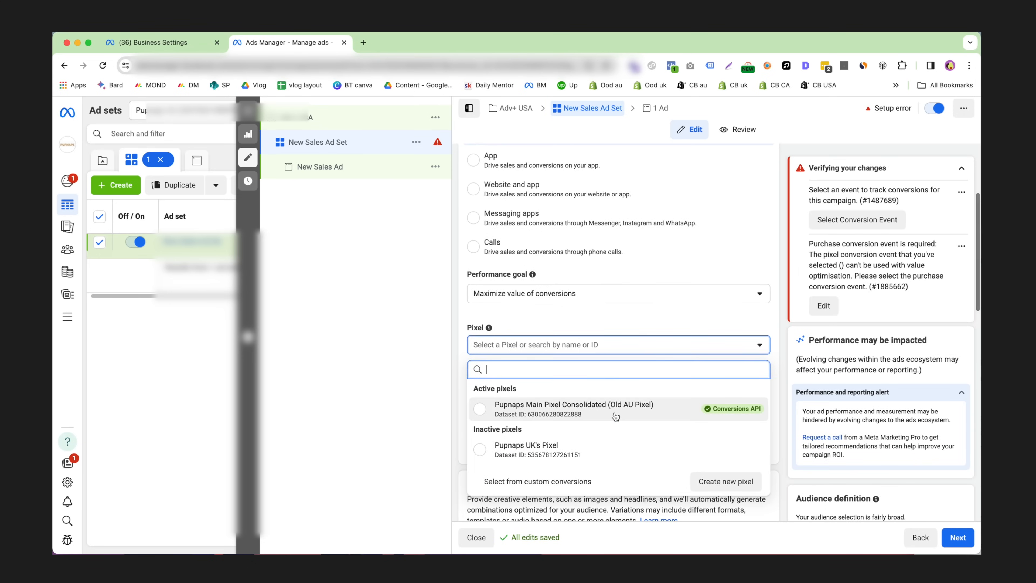
click(631, 408)
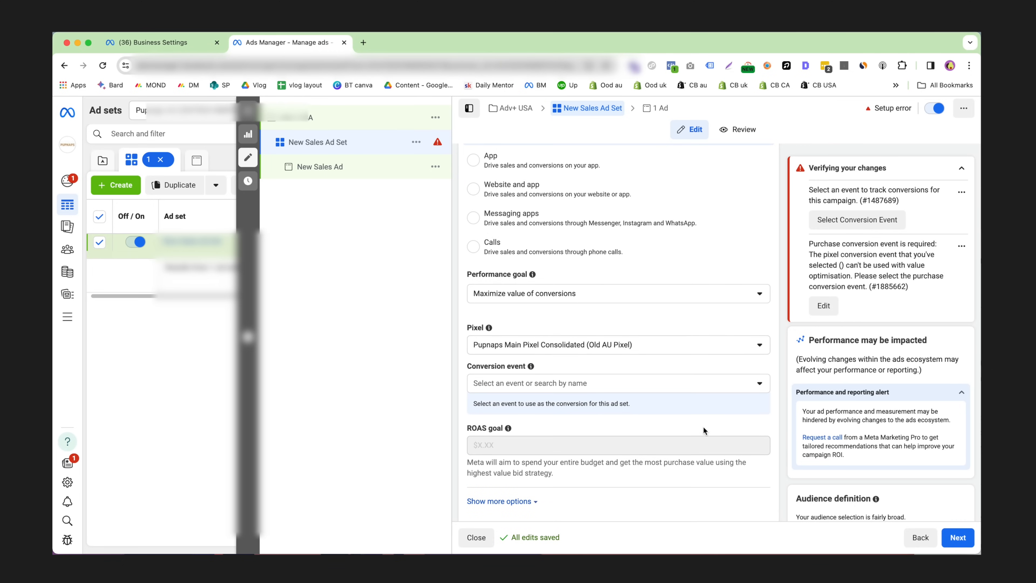
Set the ad set's conversion event to Purchase.
scroll(636, 358, down, 1)
click(643, 355)
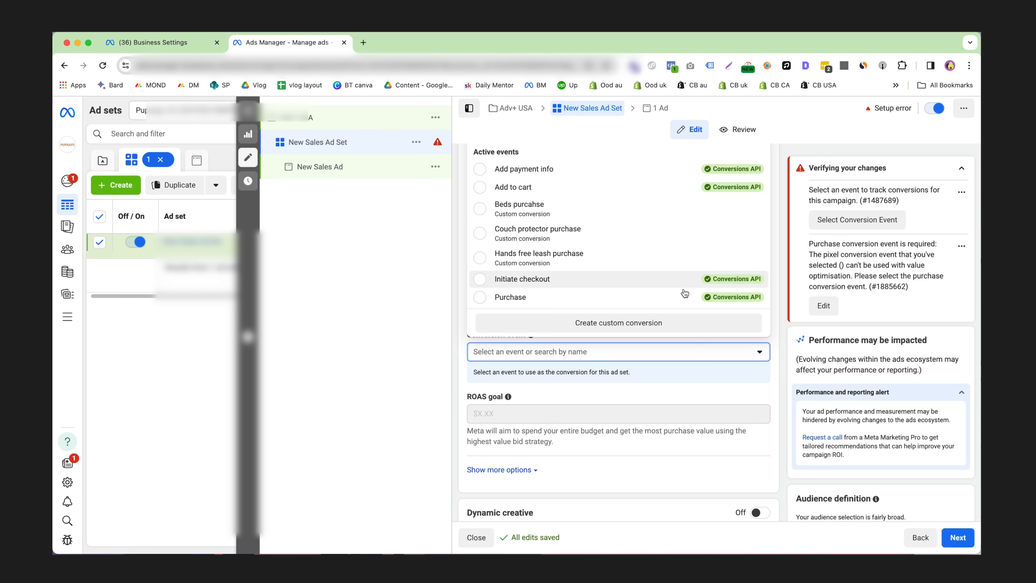
scroll(709, 296, down, 1)
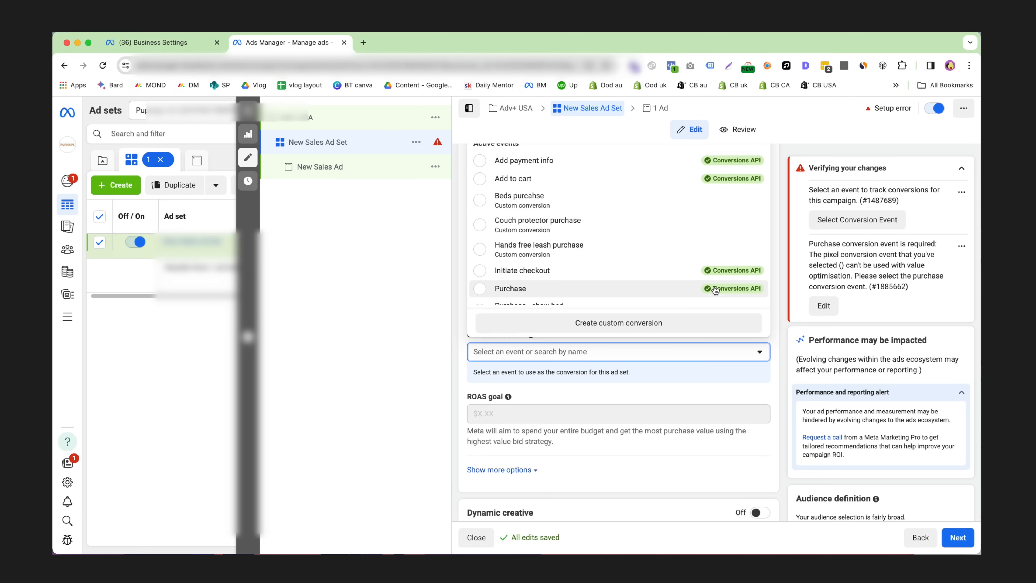
scroll(714, 289, down, 1)
click(562, 285)
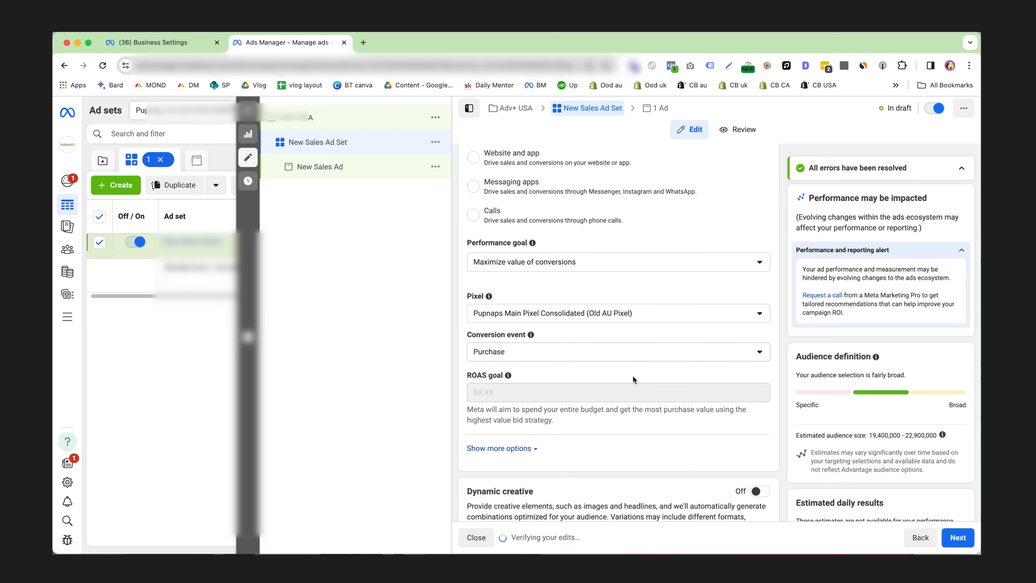
Expand the additional conversion options and examine the attribution setting below the ROAS goal.
scroll(632, 378, down, 1)
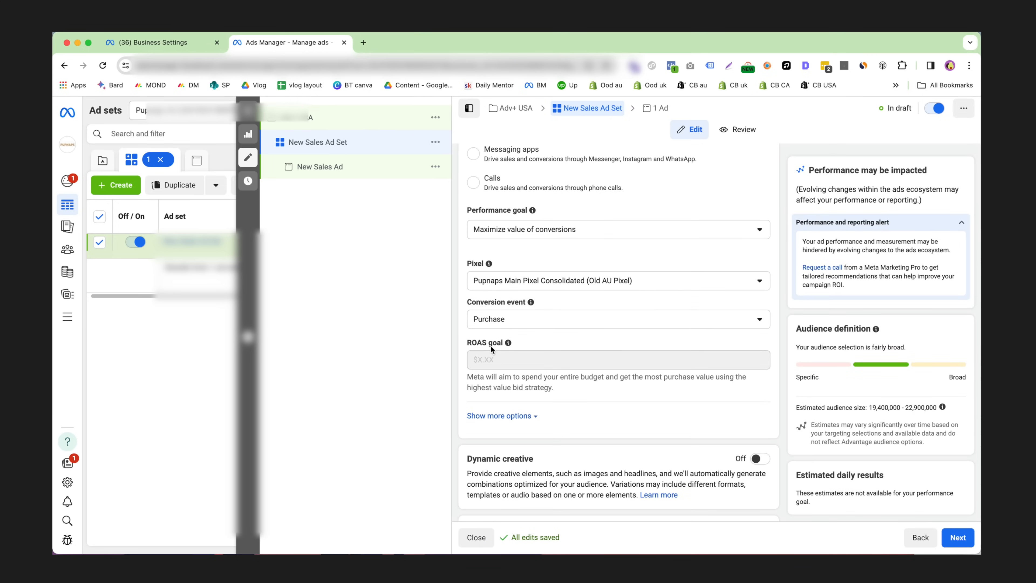
scroll(569, 362, down, 1)
click(525, 375)
scroll(530, 379, down, 1)
drag(535, 383, 469, 362)
click(555, 369)
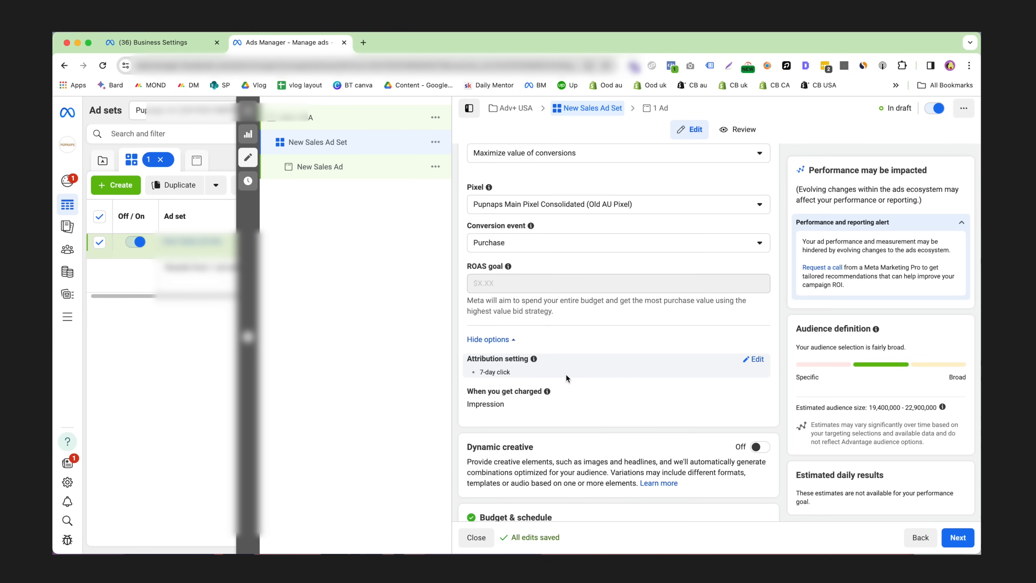
Examine the charging basis, the Dynamic creative description, and the ad set's budget and schedule section.
scroll(569, 371, down, 1)
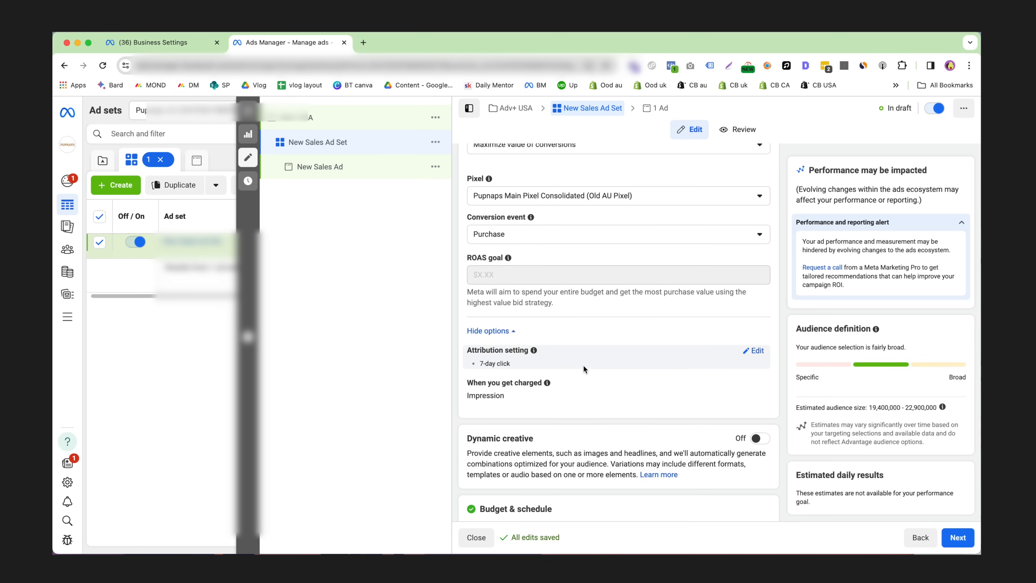
scroll(587, 358, down, 1)
scroll(530, 363, down, 2)
drag(464, 369, 557, 391)
click(557, 390)
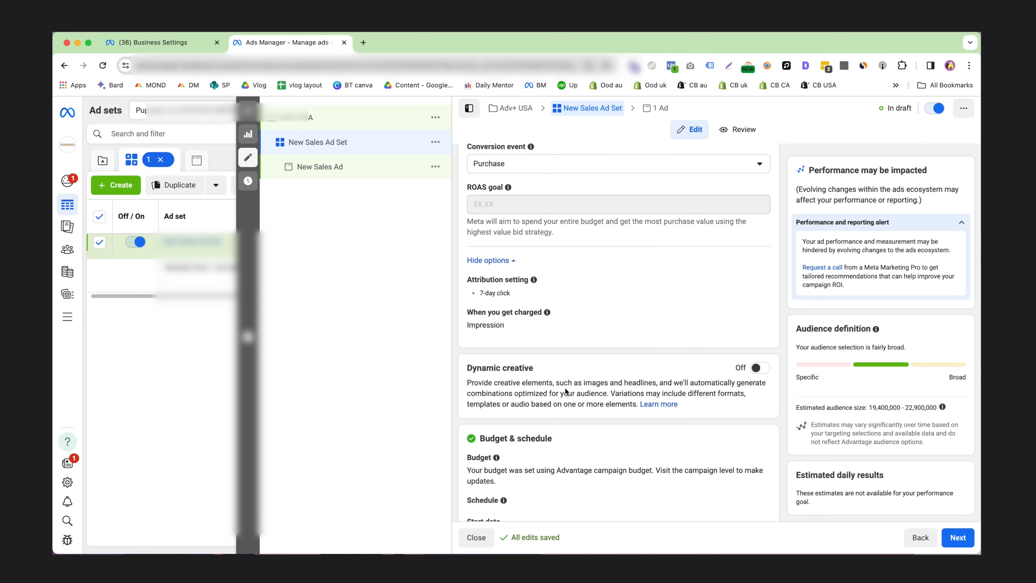
scroll(563, 386, down, 1)
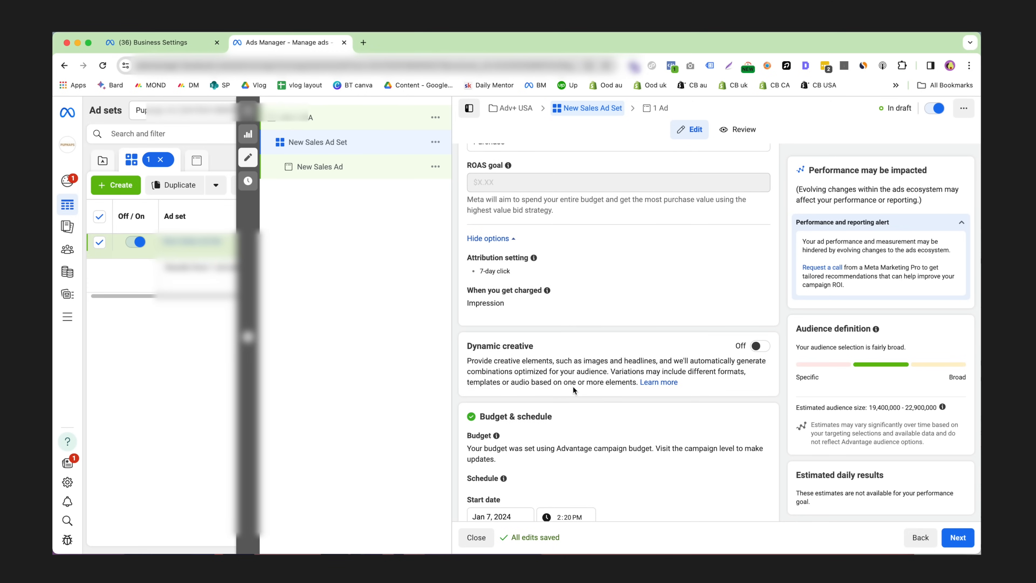
scroll(572, 385, down, 12)
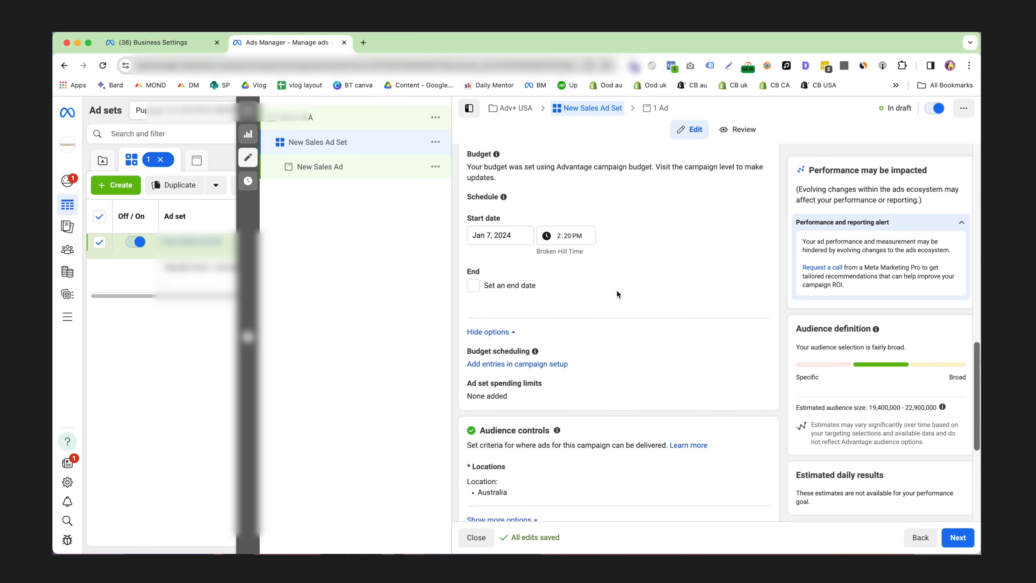
Replace Australia with United States as the targeted location in the audience controls.
scroll(613, 292, down, 4)
scroll(613, 297, down, 1)
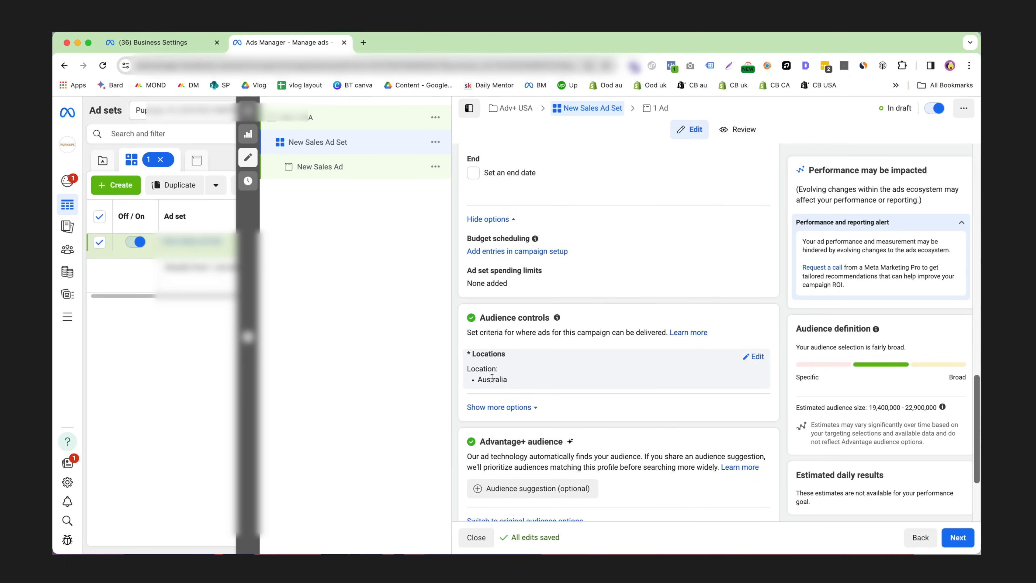
click(753, 356)
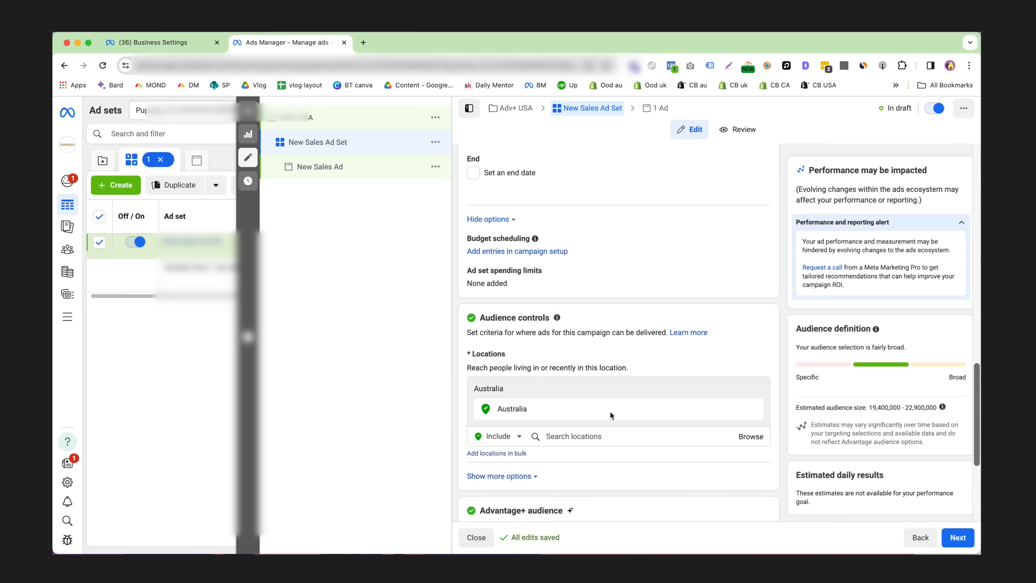
click(752, 408)
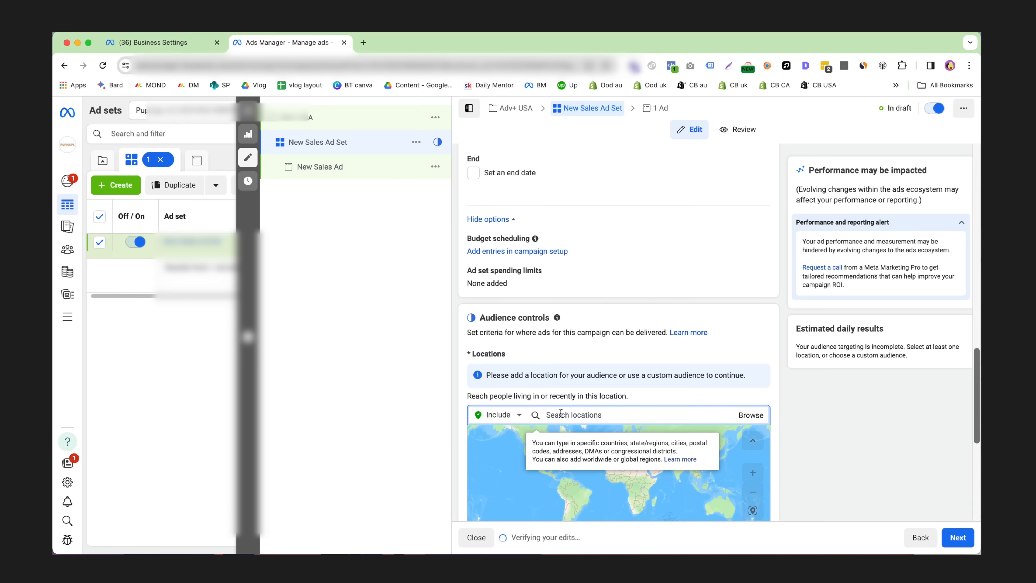
text(united states)
key(Return)
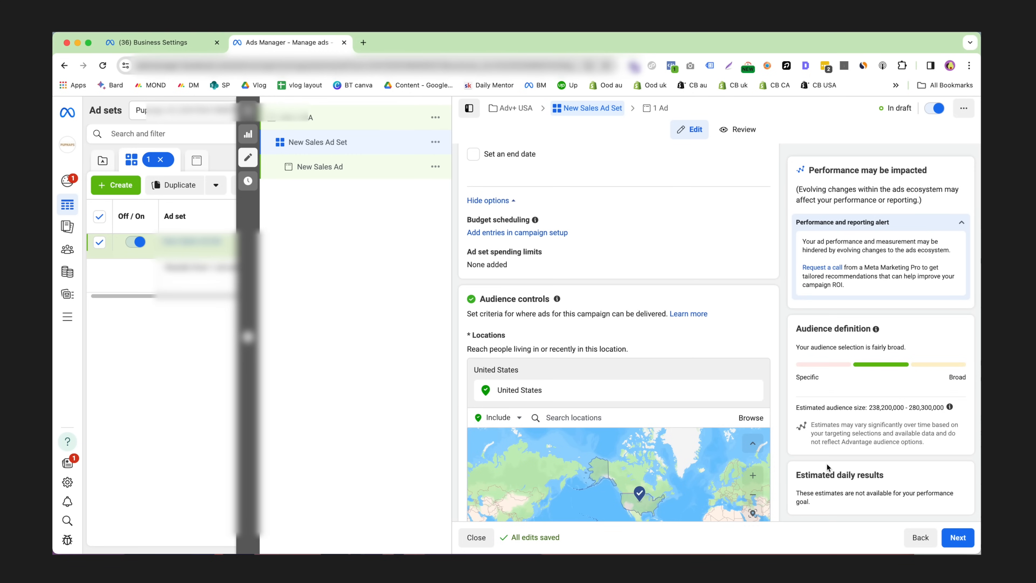
Highlight the upper estimated audience size, and examine the expanded audience controls for minimum age, custom audience exclusions and languages.
scroll(924, 406, down, 3)
double_click(921, 407)
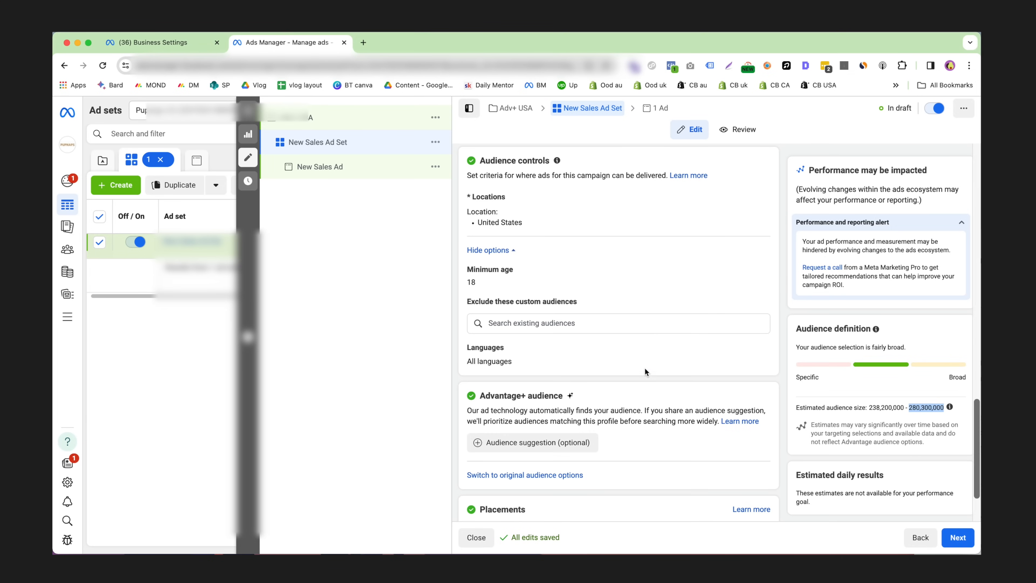
scroll(655, 363, down, 1)
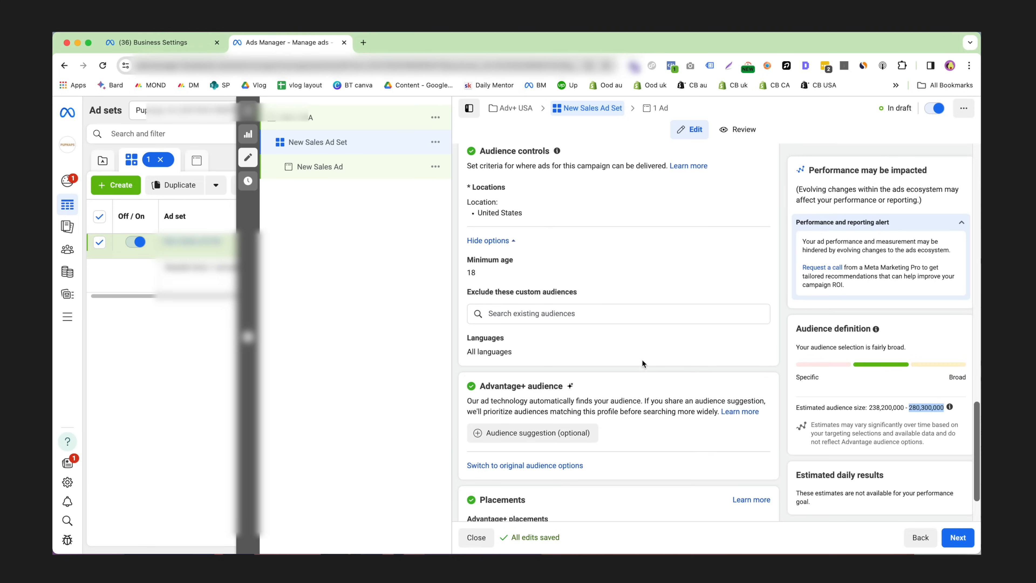
scroll(642, 357, up, 1)
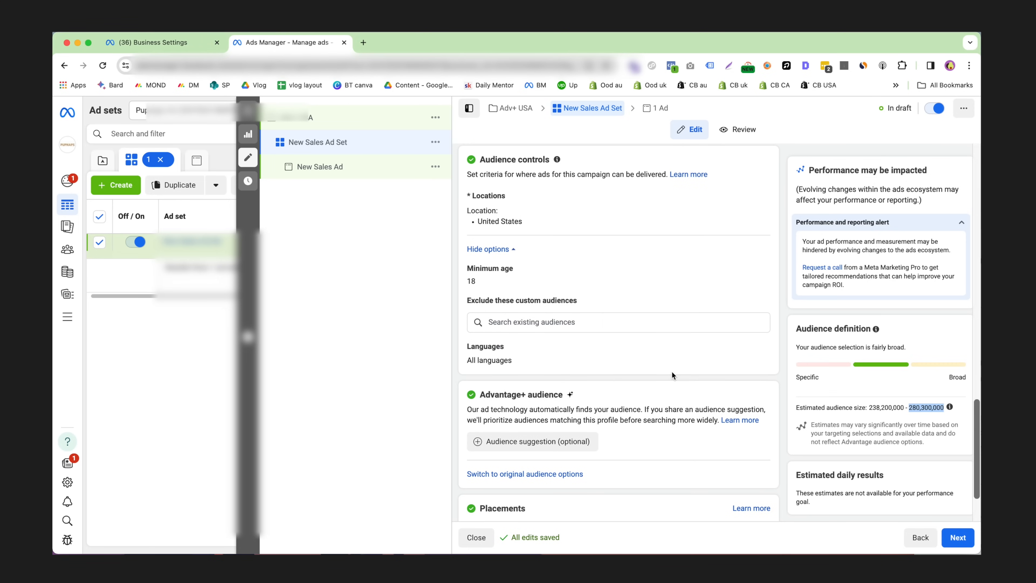
scroll(671, 375, up, 1)
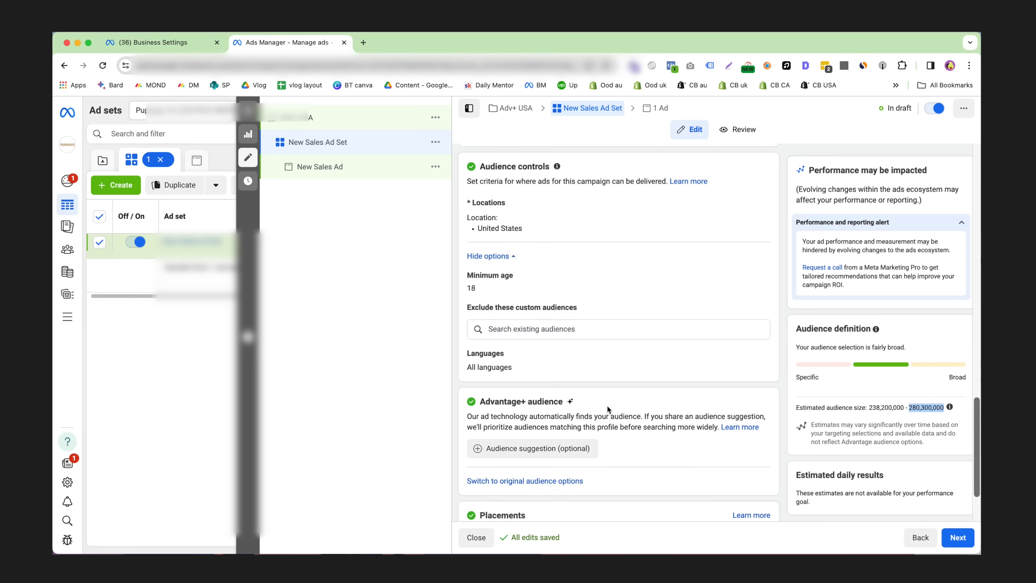
Switch the ad set from Advantage+ audience to the original audience options.
scroll(612, 402, up, 1)
scroll(619, 402, down, 1)
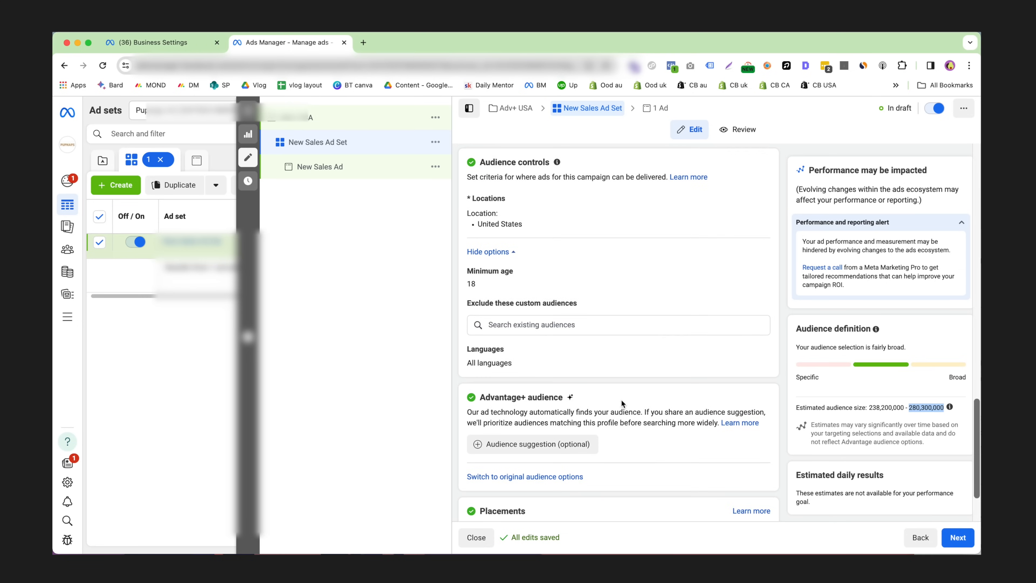
click(524, 476)
click(472, 315)
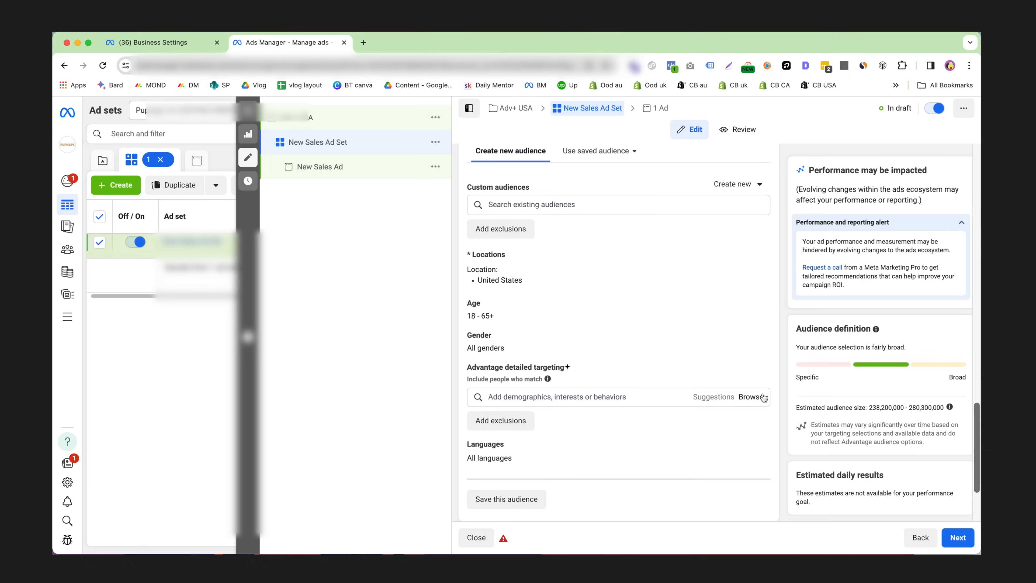
Browse the detailed targeting interests, expand "Fitness and wellness (fitness)", and close the list without selecting anything.
click(749, 398)
click(646, 437)
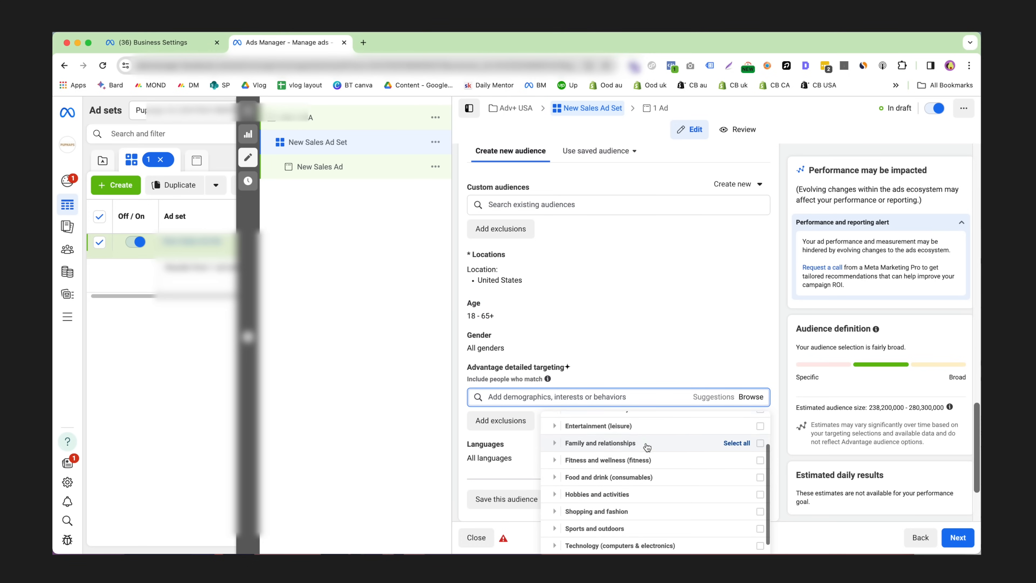
click(567, 461)
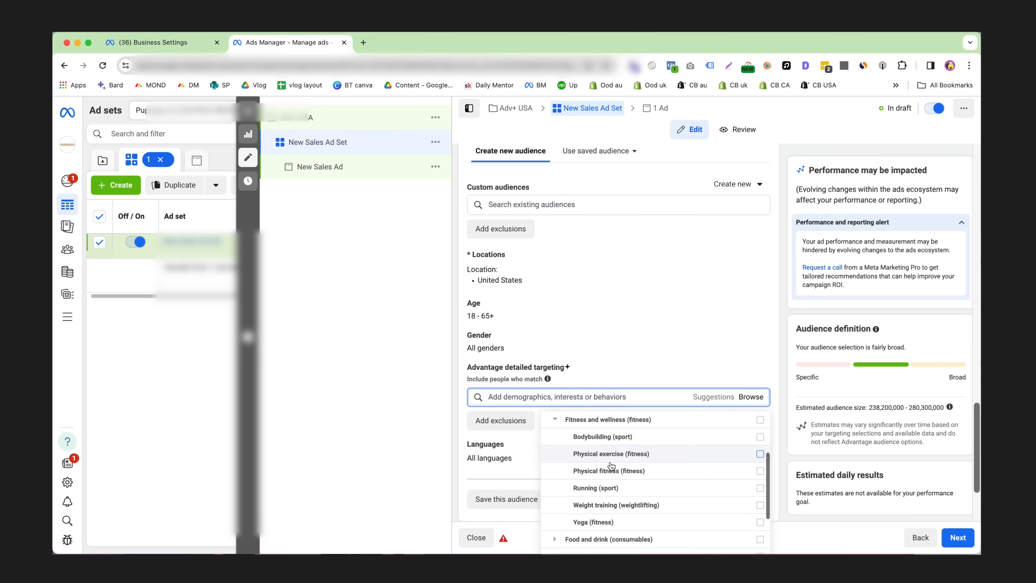
click(653, 361)
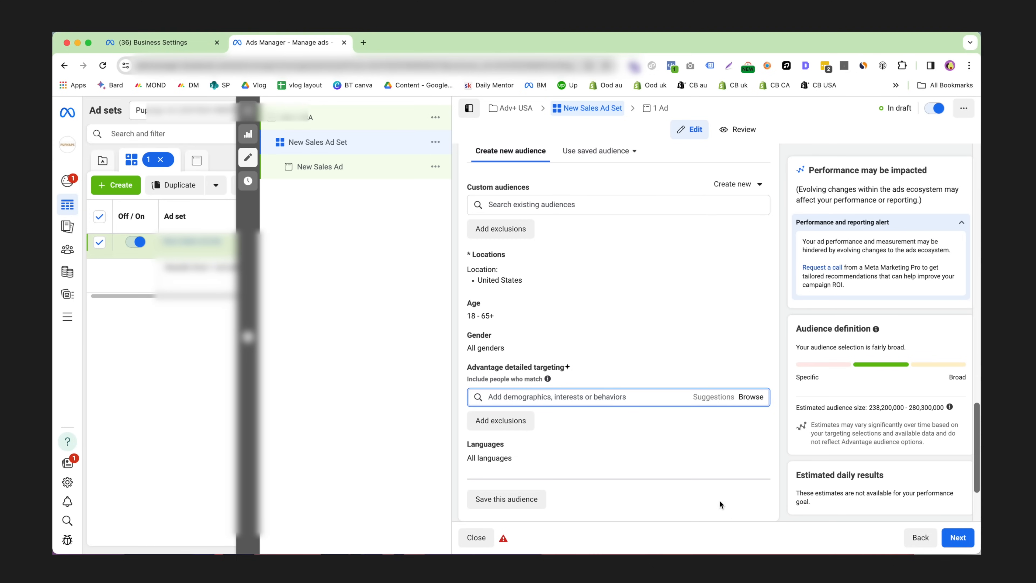
Open the custom audience exclusions, search them for "previous purchases", and clear the search.
scroll(690, 418, down, 3)
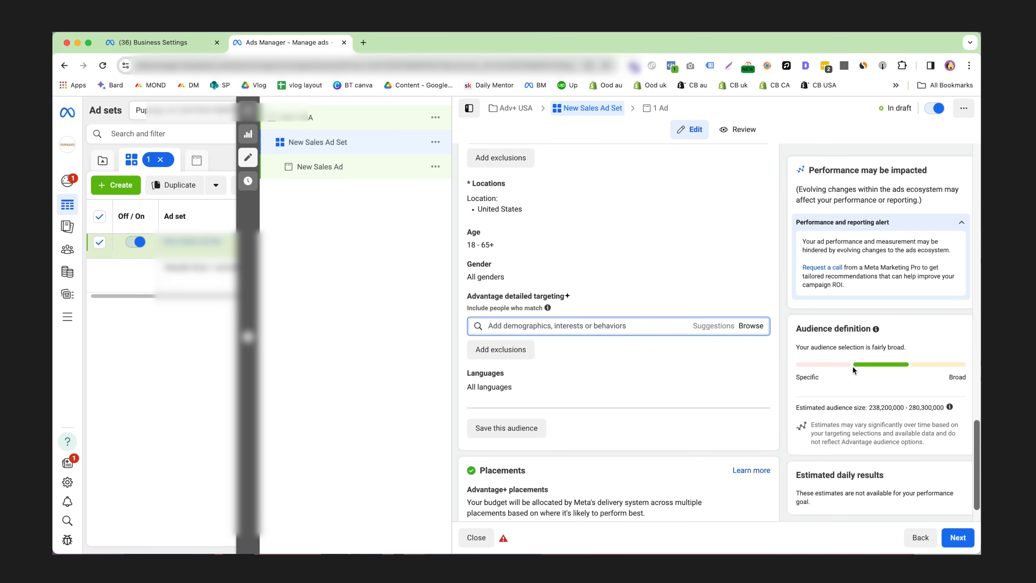
scroll(899, 385, up, 20)
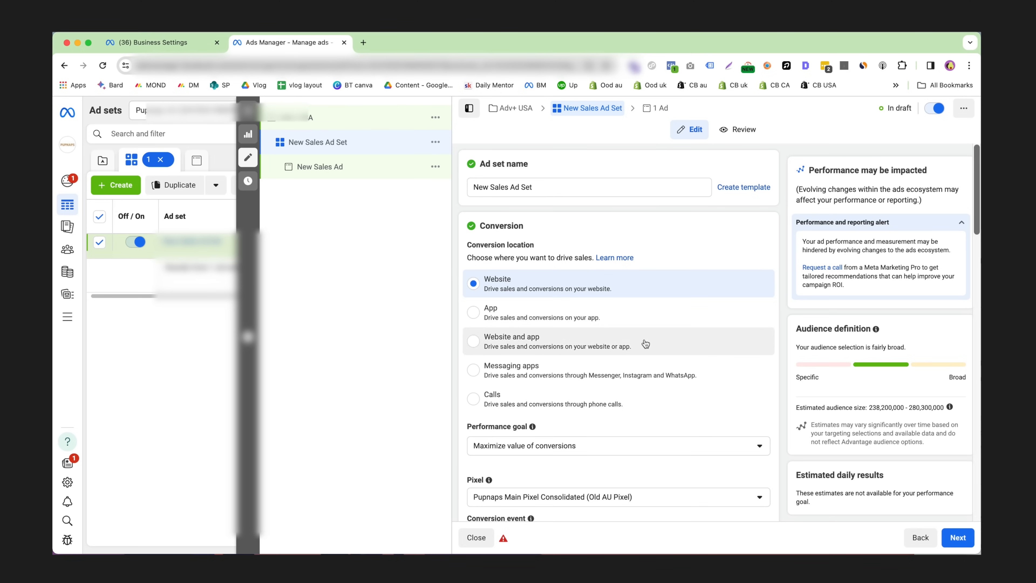
scroll(699, 358, down, 10)
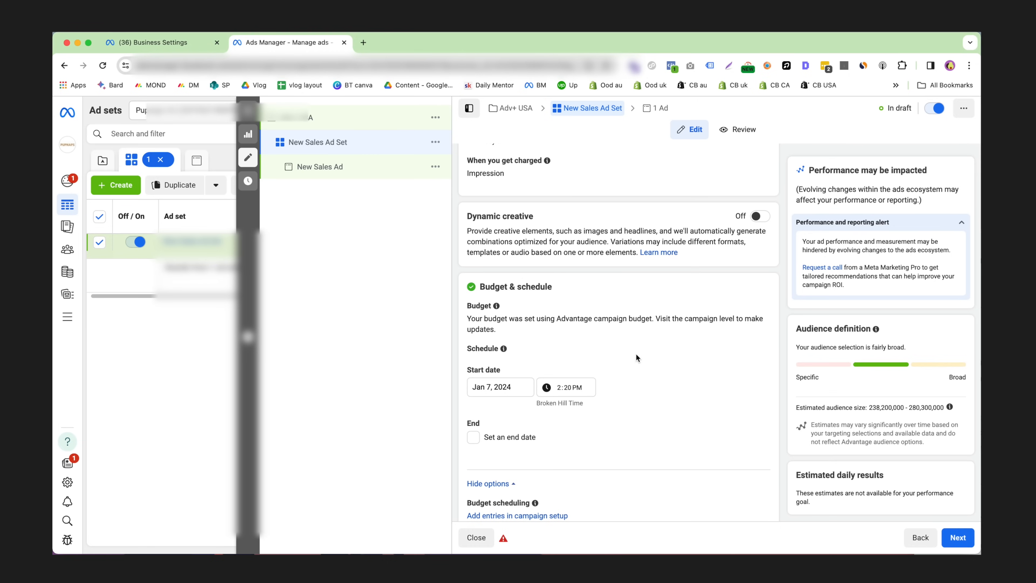
scroll(642, 353, down, 3)
scroll(654, 361, down, 6)
scroll(654, 355, down, 3)
scroll(655, 352, down, 4)
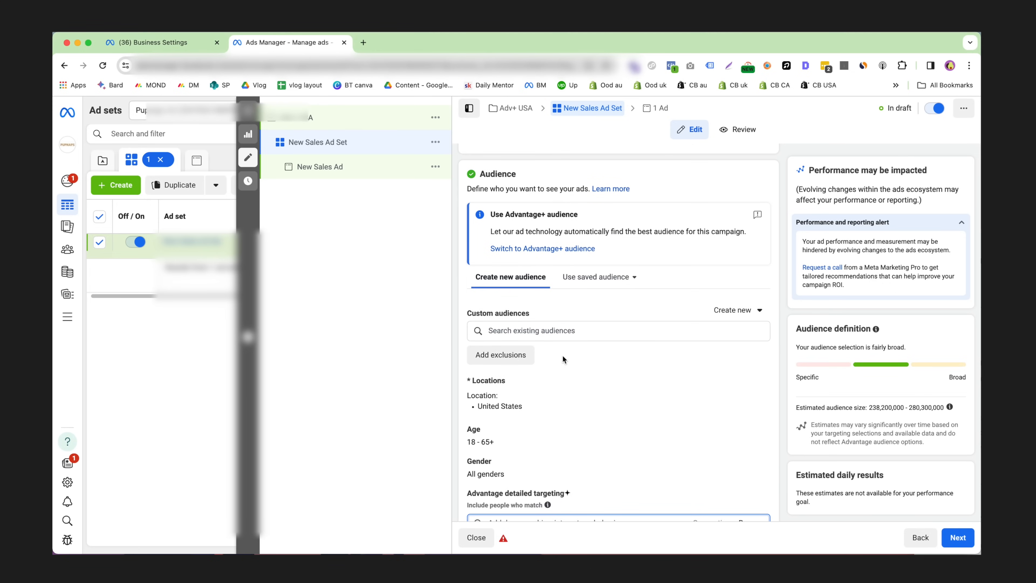
click(504, 357)
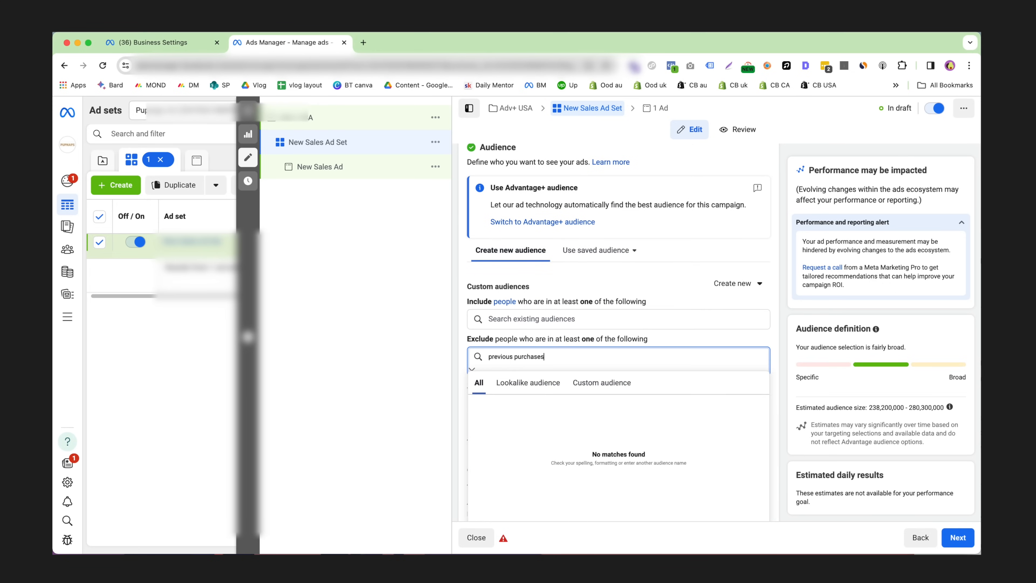
drag(557, 357, 472, 354)
click(694, 336)
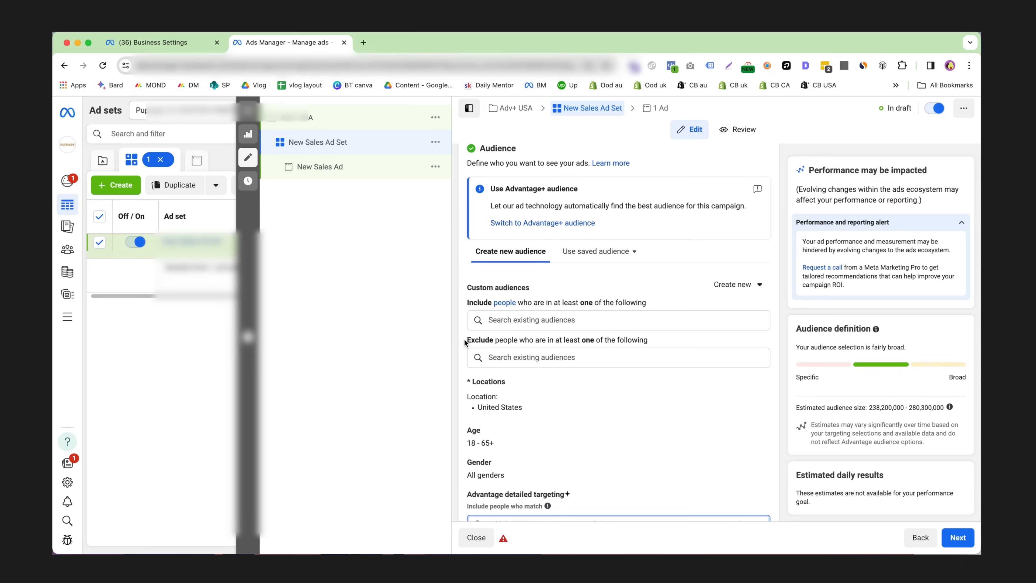
Highlight the heading for excluded custom audiences, and continue to the ad level.
drag(464, 342, 657, 342)
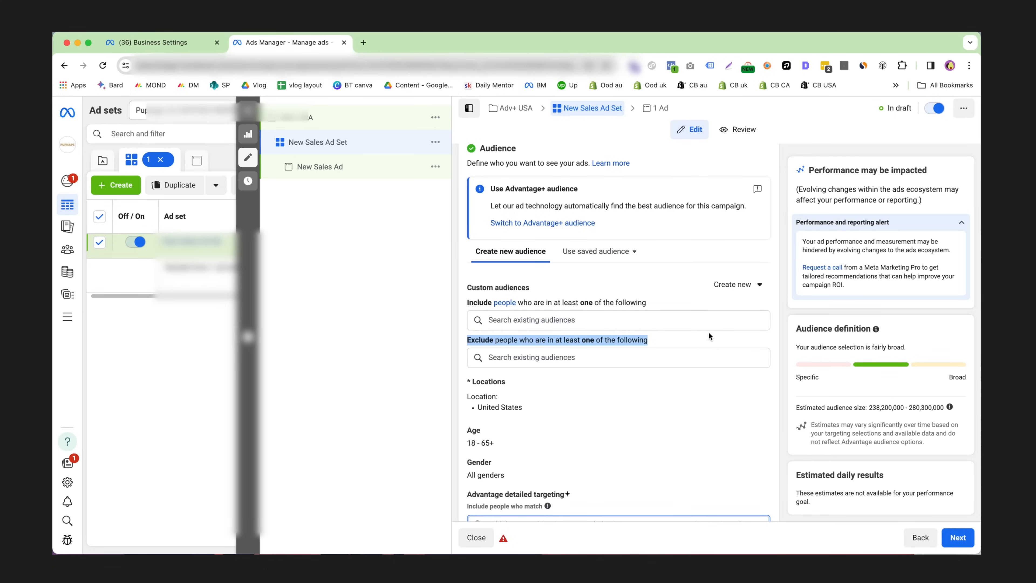
click(691, 338)
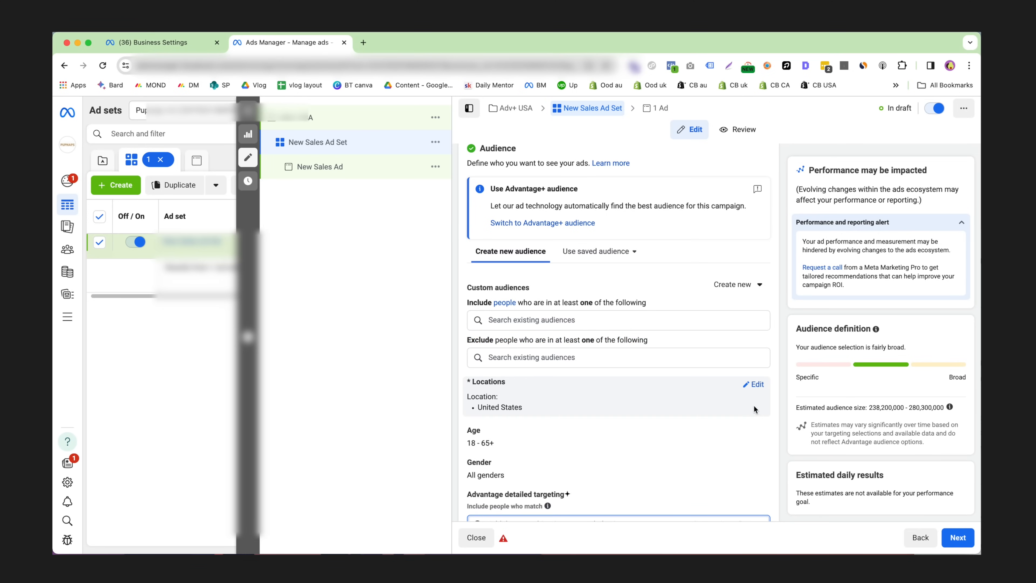
scroll(693, 408, down, 5)
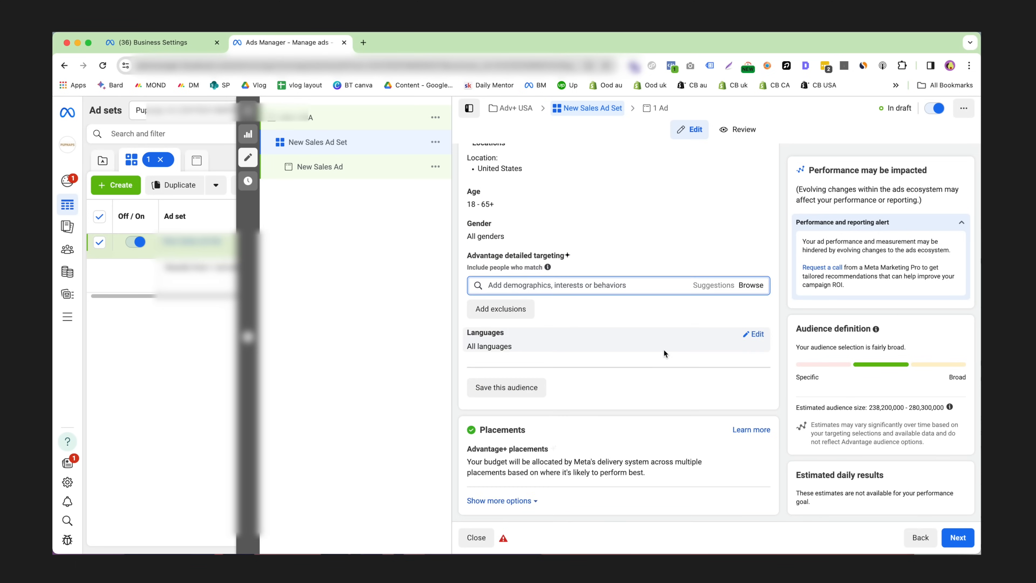
click(946, 535)
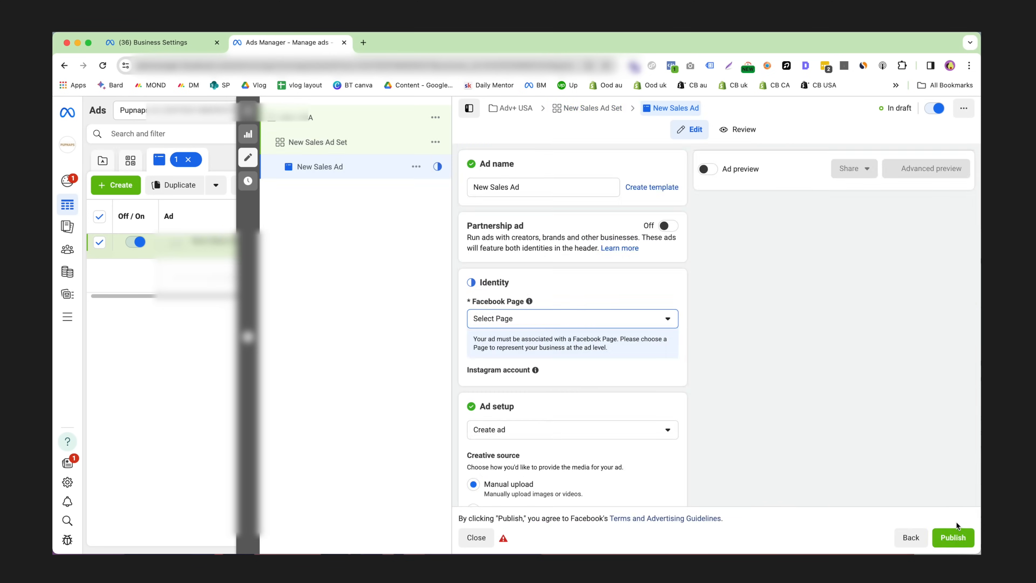